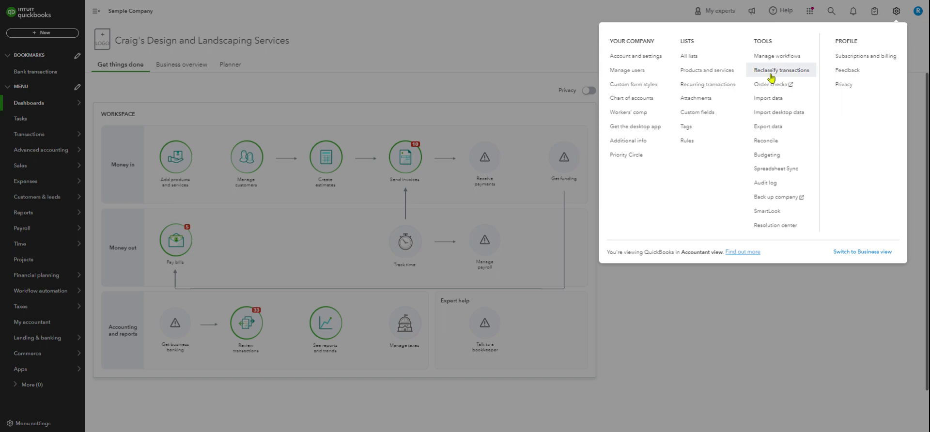
# - Open the Reclassify Transactions tool and look through its profit and loss account list down to the job expense accounts
pyautogui.click(761, 73)
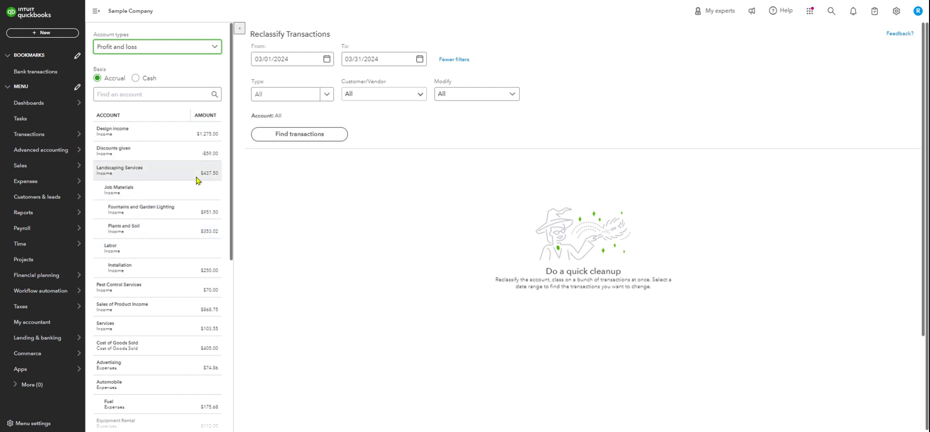
pyautogui.scroll(-3, 199, 178)
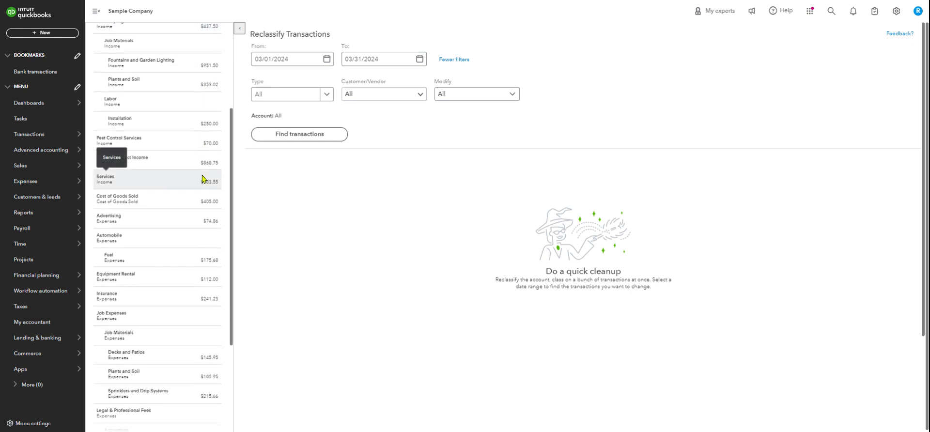
pyautogui.scroll(-2, 203, 178)
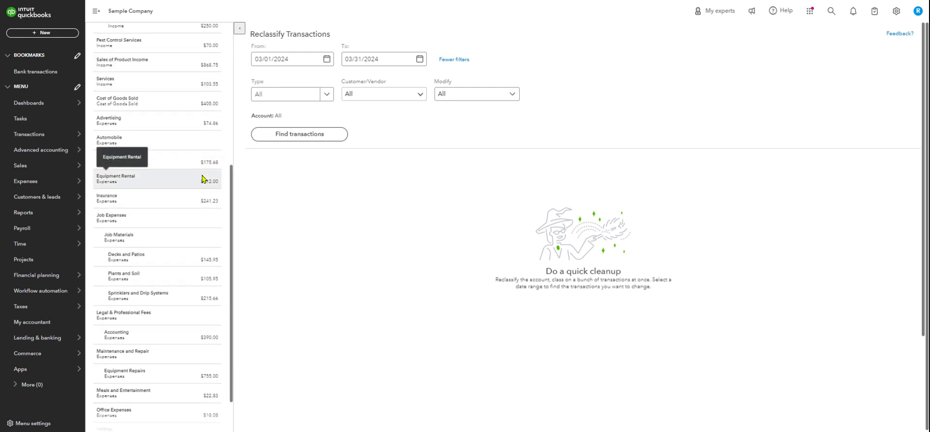
pyautogui.scroll(-1, 203, 181)
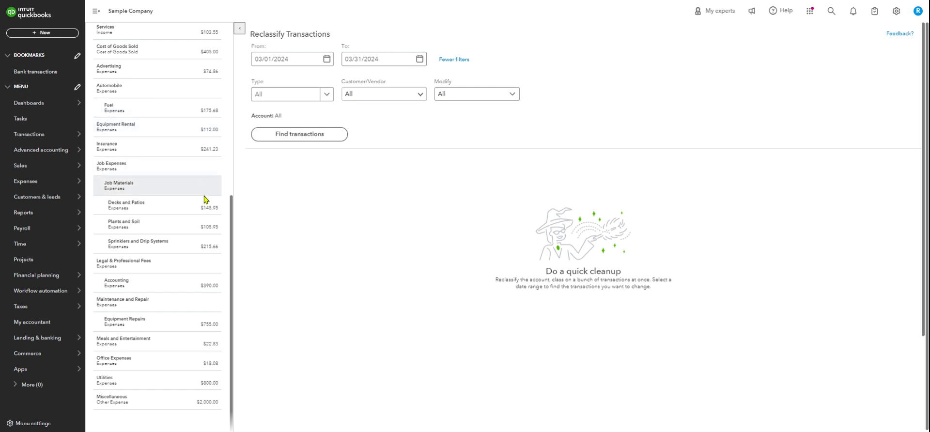
pyautogui.scroll(3, 207, 262)
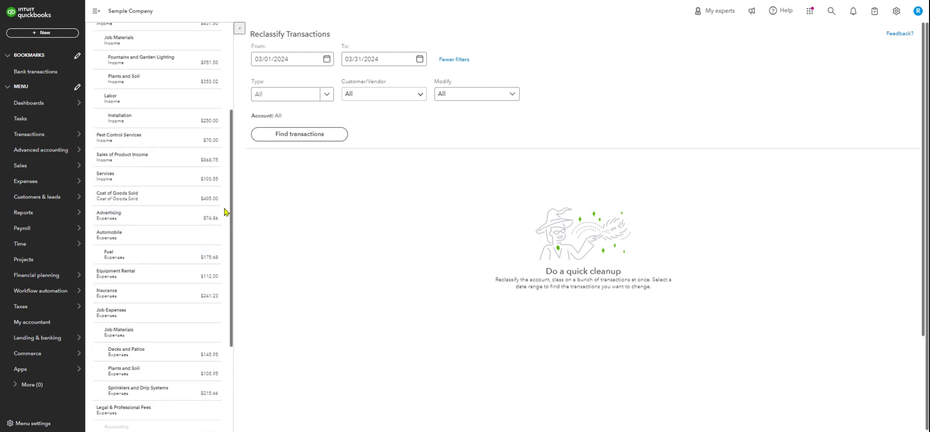
pyautogui.scroll(2, 215, 224)
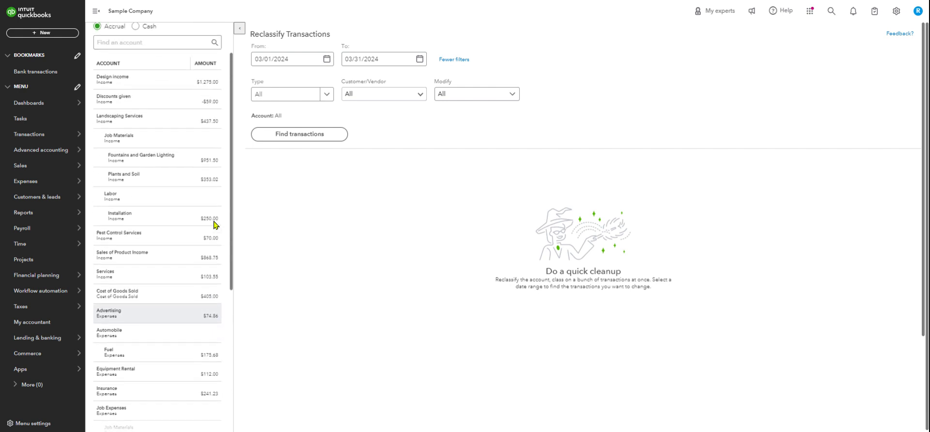
pyautogui.scroll(1, 214, 225)
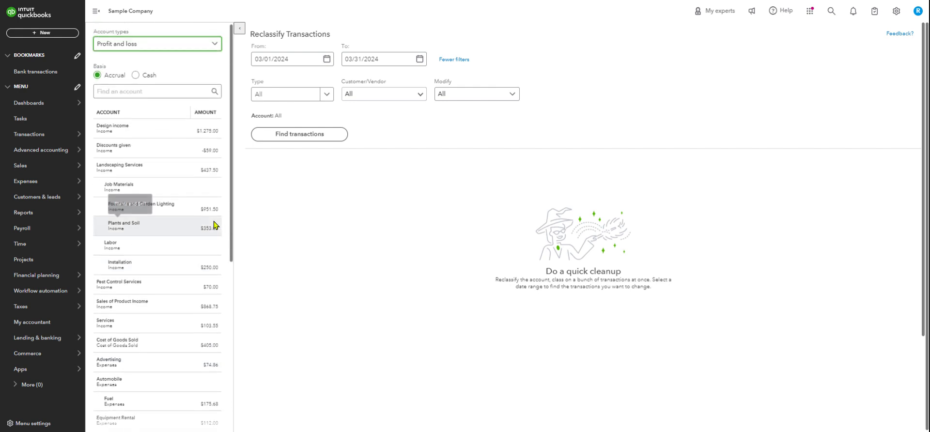
pyautogui.scroll(-1, 190, 233)
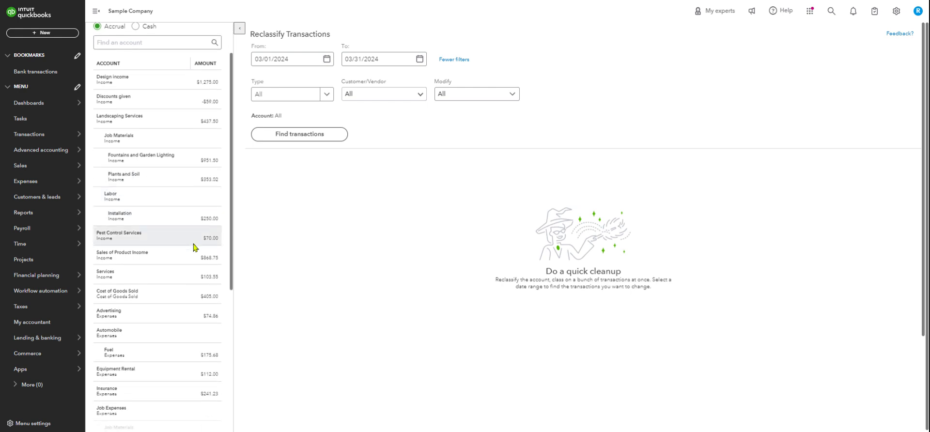
pyautogui.scroll(-2, 193, 248)
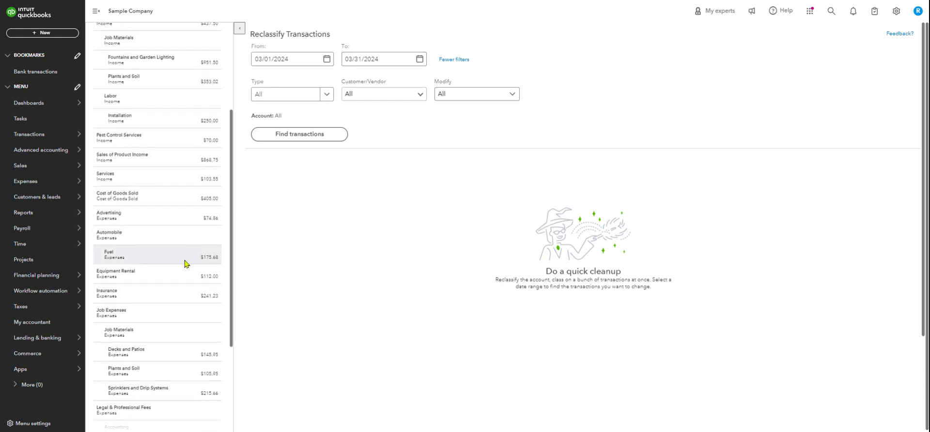
pyautogui.scroll(-1, 186, 263)
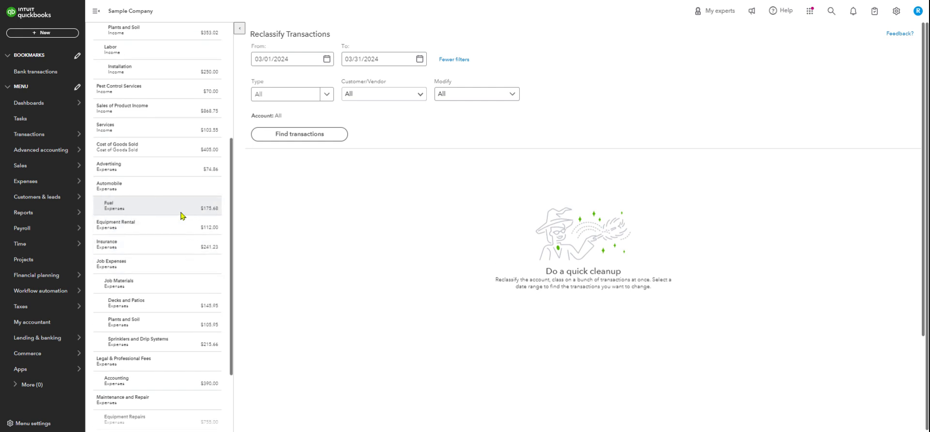
pyautogui.scroll(-1, 184, 232)
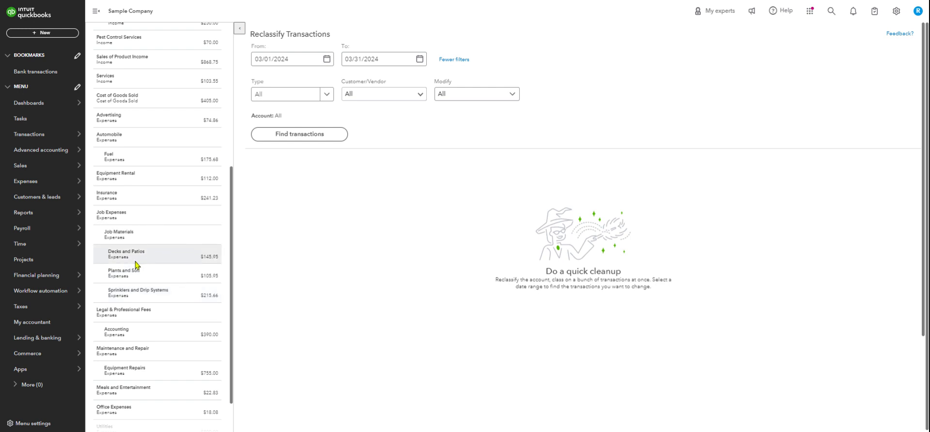
# - Show the transactions of the Decks and Patios expense account and select all of its transaction lines
pyautogui.click(183, 258)
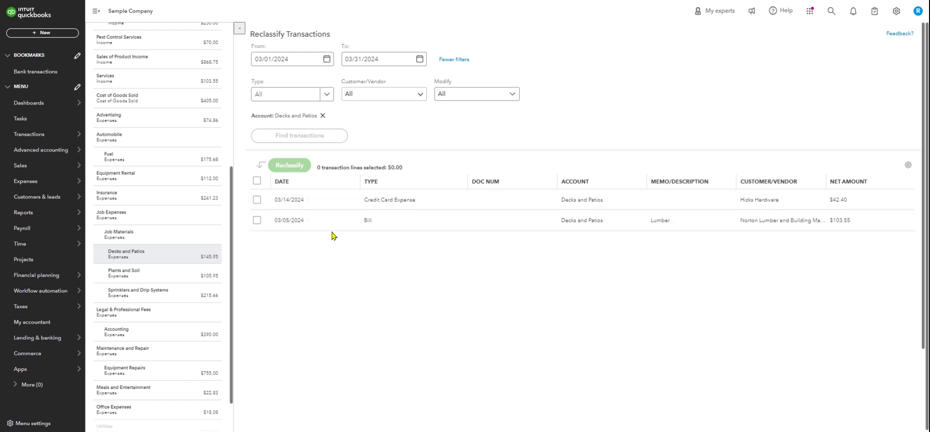
pyautogui.click(257, 182)
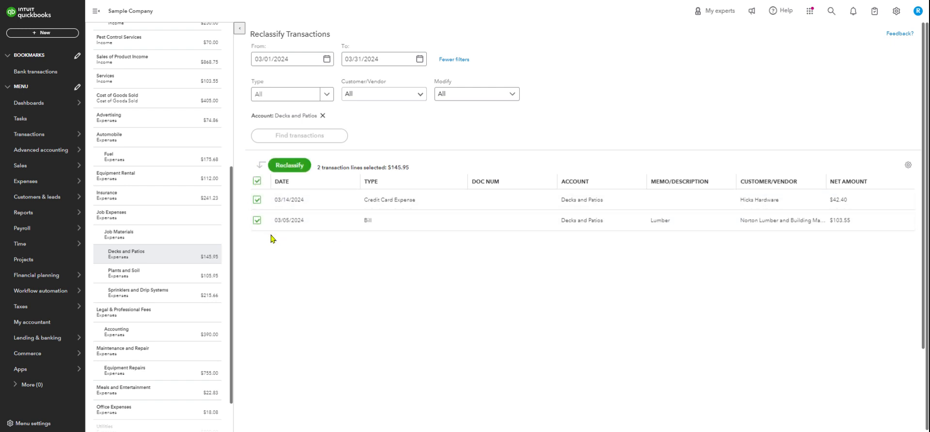
pyautogui.click(258, 220)
pyautogui.click(258, 220)
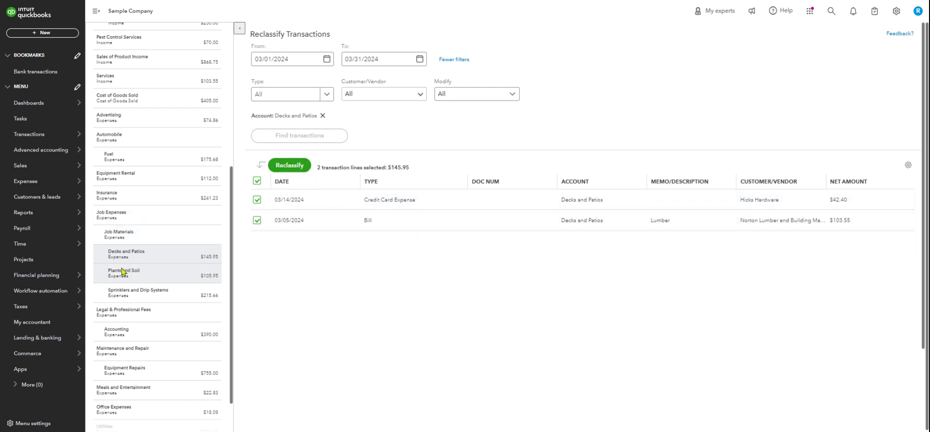
pyautogui.moveTo(120, 255); pyautogui.dragTo(129, 279)
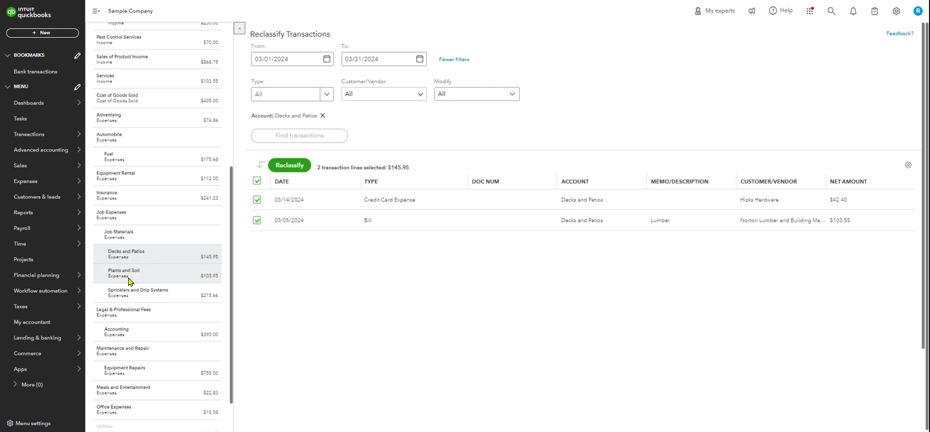
# - Reclassify the selected transaction lines to the Plants and Soil expense account and review the account list
pyautogui.click(295, 166)
pyautogui.click(418, 227)
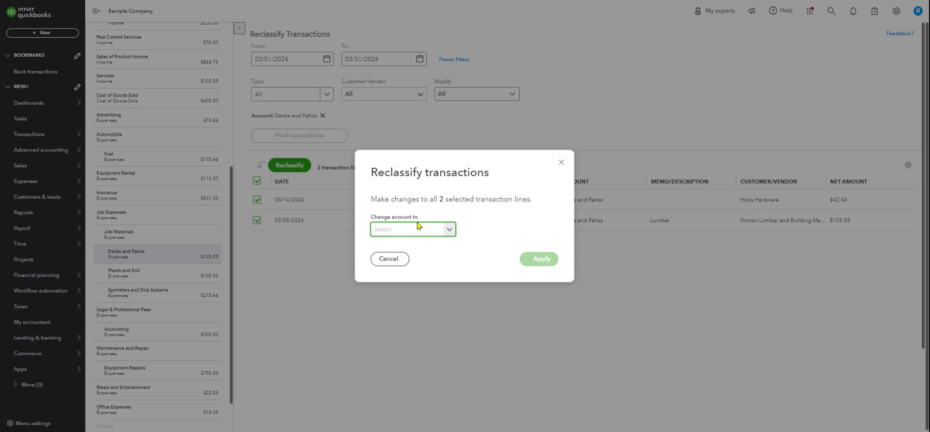
pyautogui.write('plan')
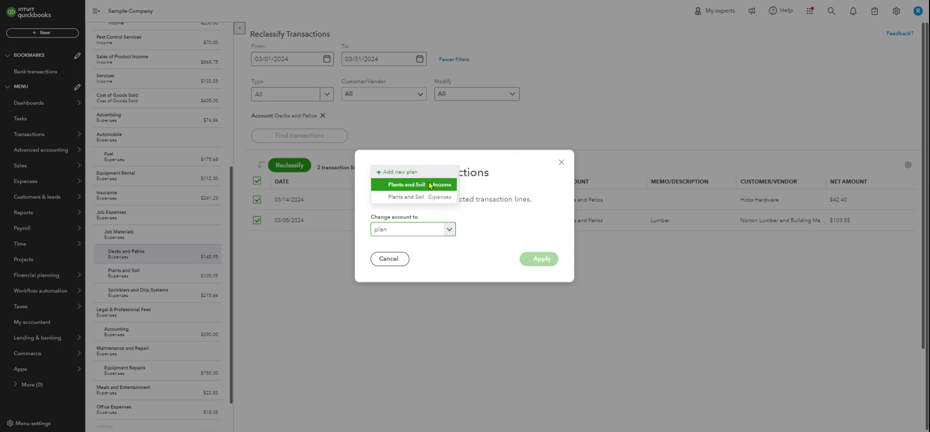
pyautogui.click(407, 198)
pyautogui.click(544, 260)
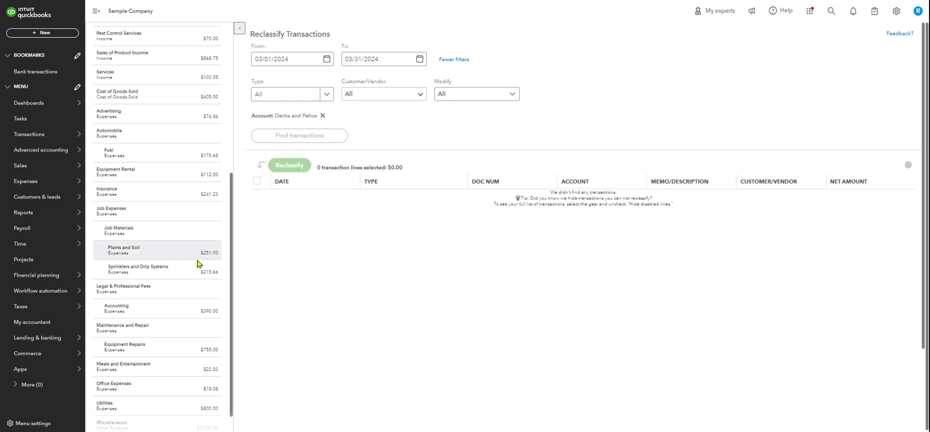
pyautogui.scroll(-1, 199, 262)
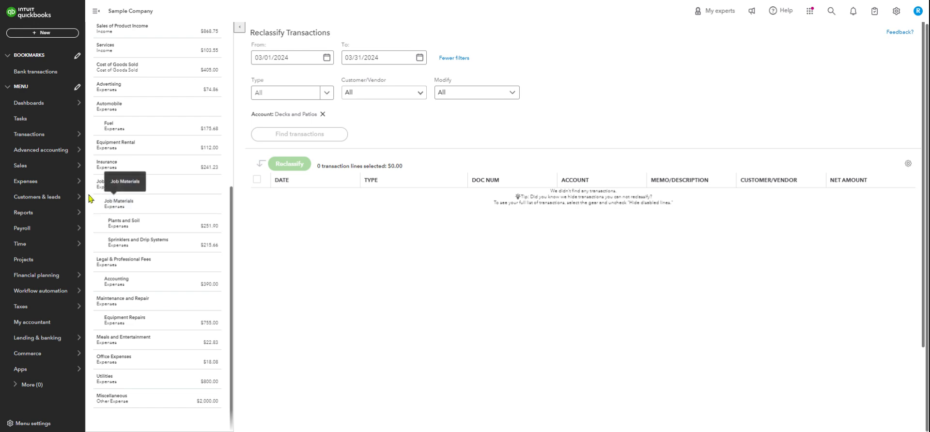
# - Go to the vendor list under expenses and open the transaction list of Brosnahan Insurance Agency
pyautogui.moveTo(37, 184)
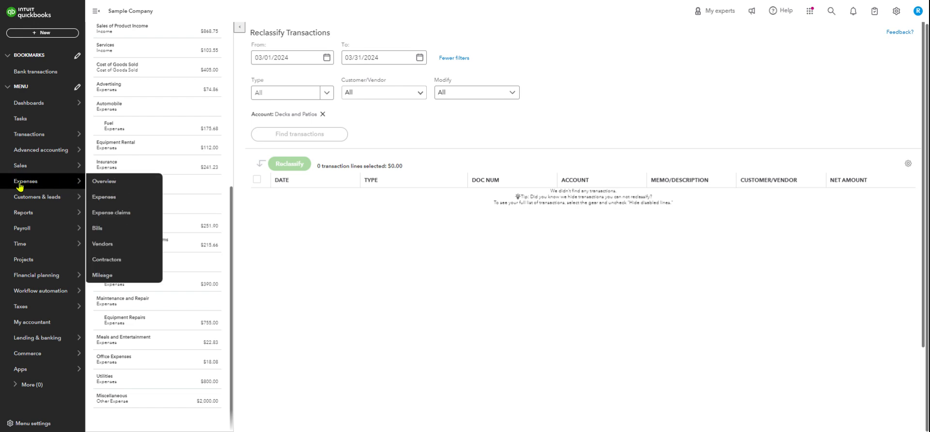
pyautogui.click(105, 197)
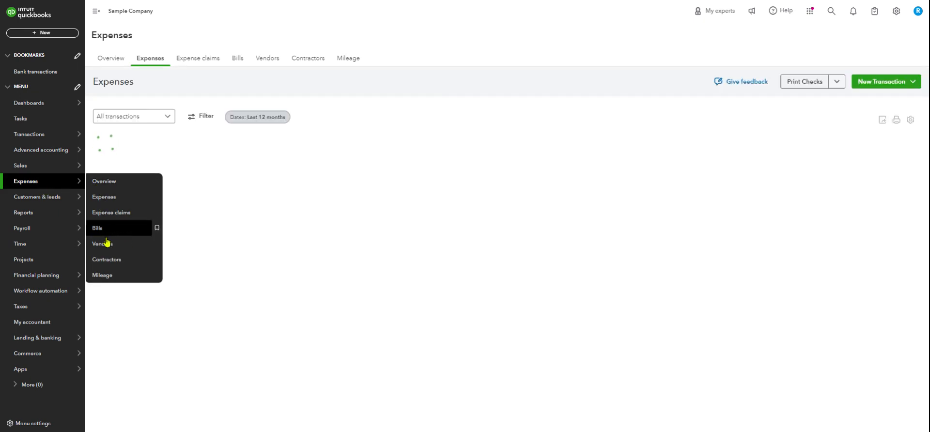
pyautogui.click(103, 245)
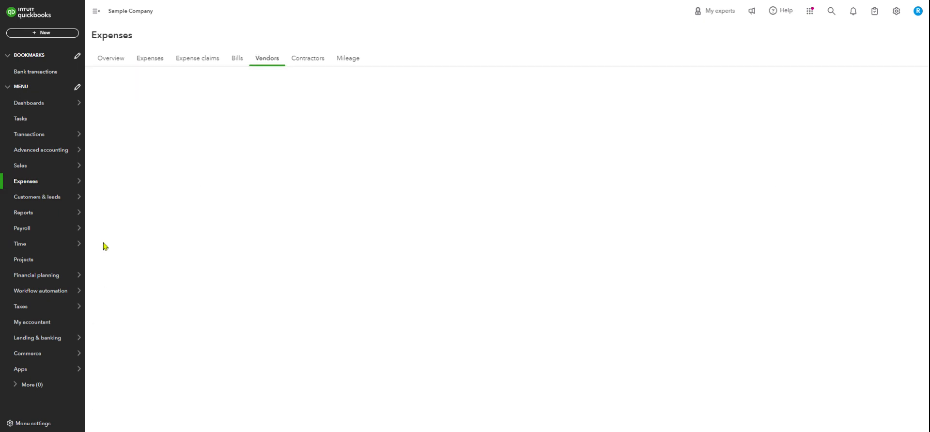
pyautogui.moveTo(36, 190)
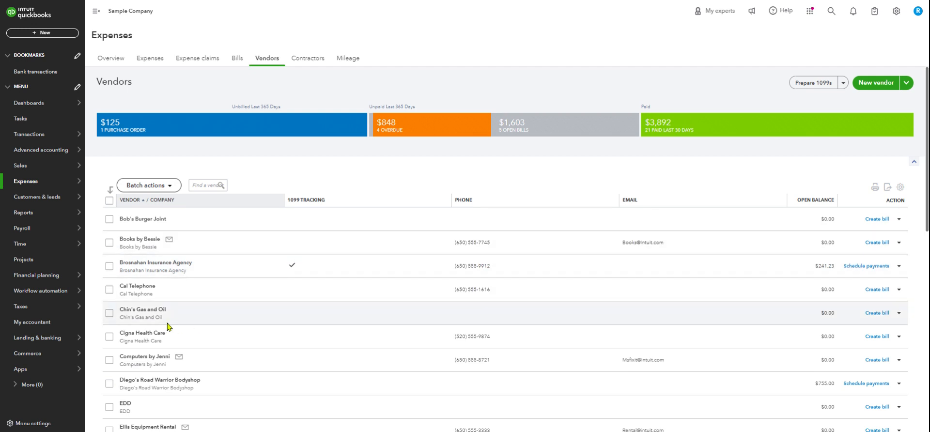
pyautogui.click(170, 264)
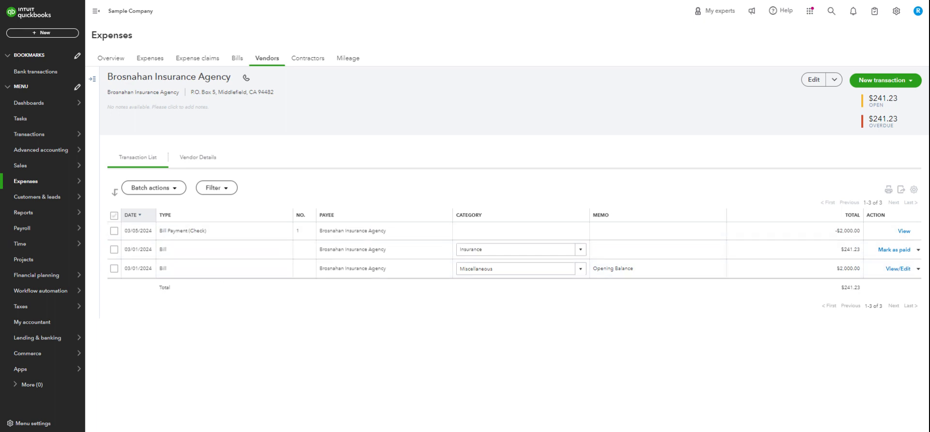
# - Select all of the vendor's transactions, check which batch actions are available, and clear the selection
pyautogui.click(114, 215)
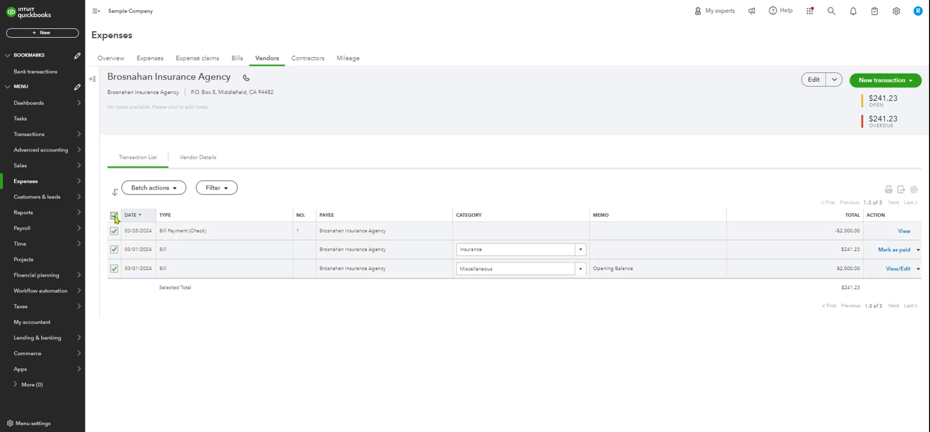
pyautogui.click(175, 189)
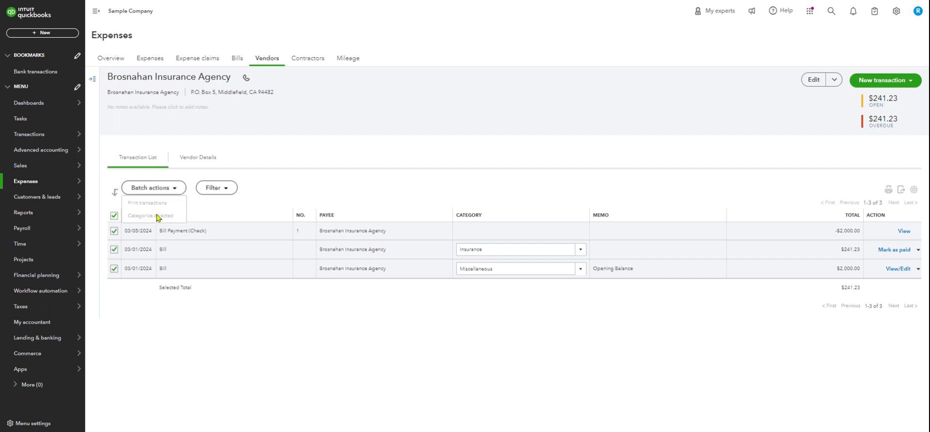
pyautogui.click(116, 216)
pyautogui.moveTo(378, 241); pyautogui.dragTo(312, 315)
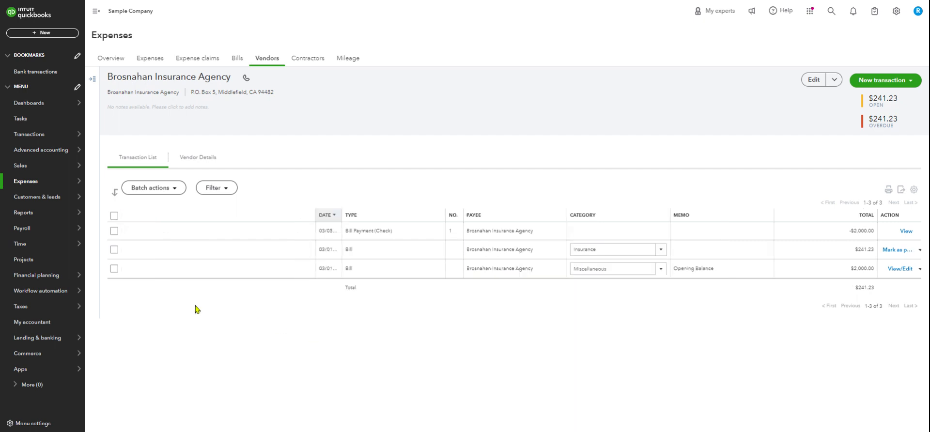
# - Select only the bill payment (check) transaction and check which batch actions are available for it
pyautogui.click(114, 231)
pyautogui.click(180, 190)
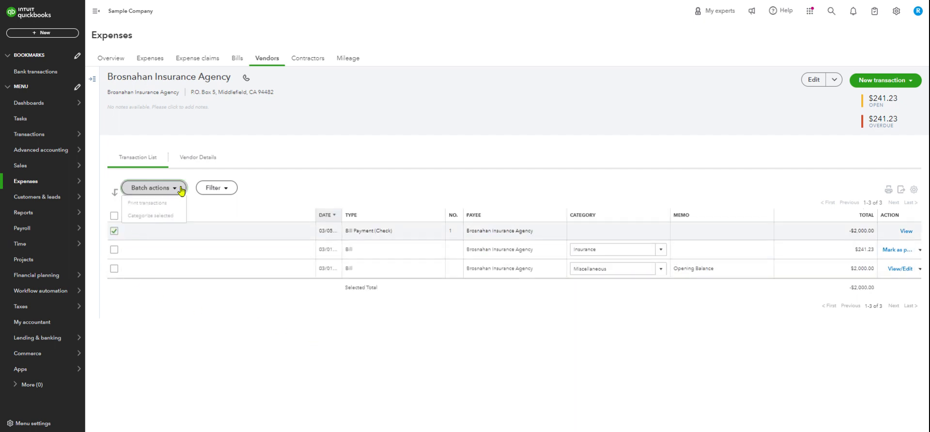
pyautogui.click(166, 302)
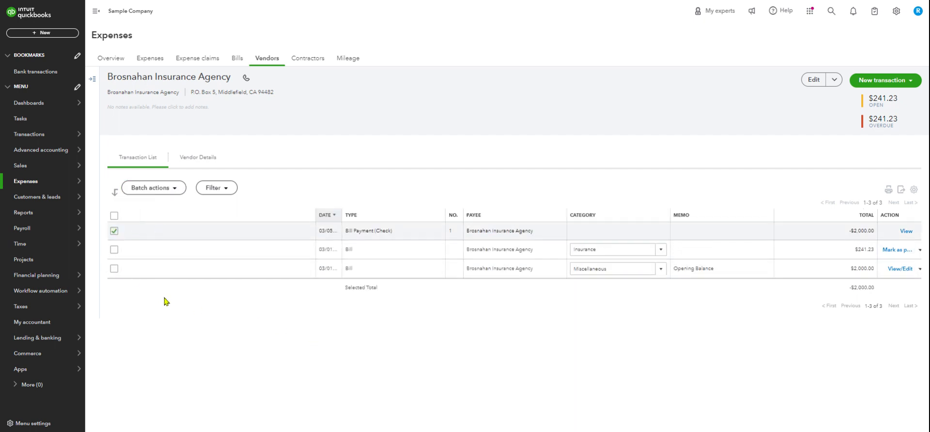
# - Select only the bill categorized as Insurance, view the batch option for categorizing it, and cancel without choosing a category
pyautogui.click(115, 231)
pyautogui.click(115, 249)
pyautogui.click(174, 190)
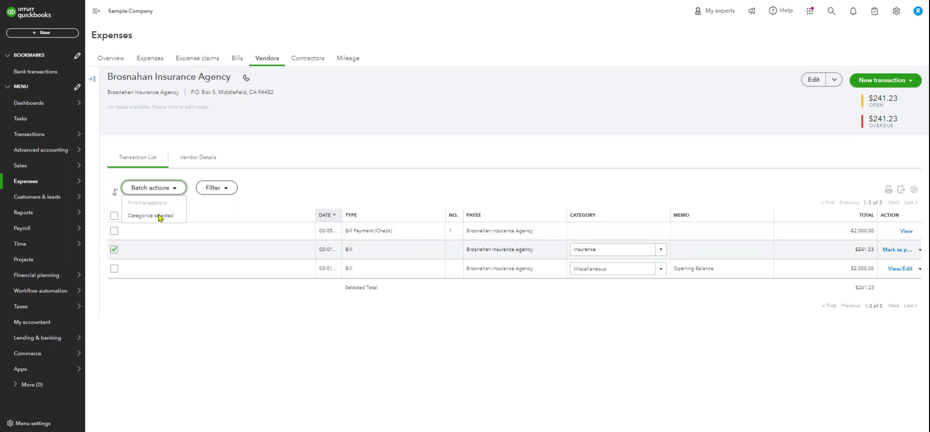
pyautogui.click(153, 216)
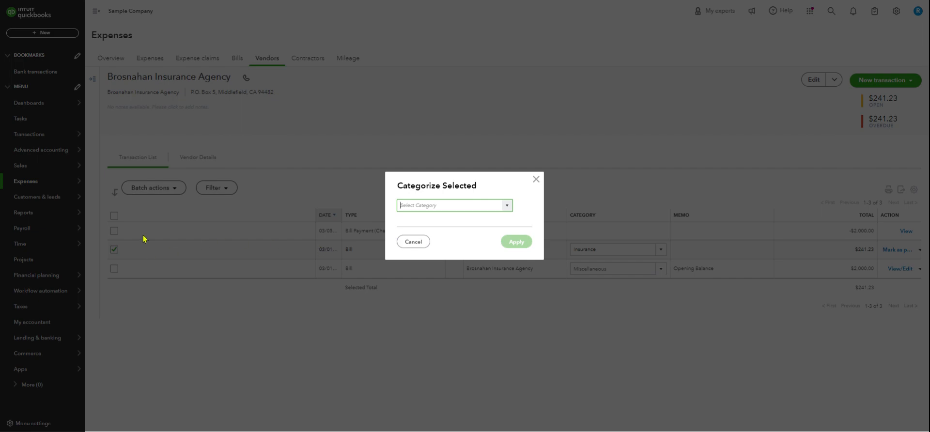
pyautogui.click(414, 241)
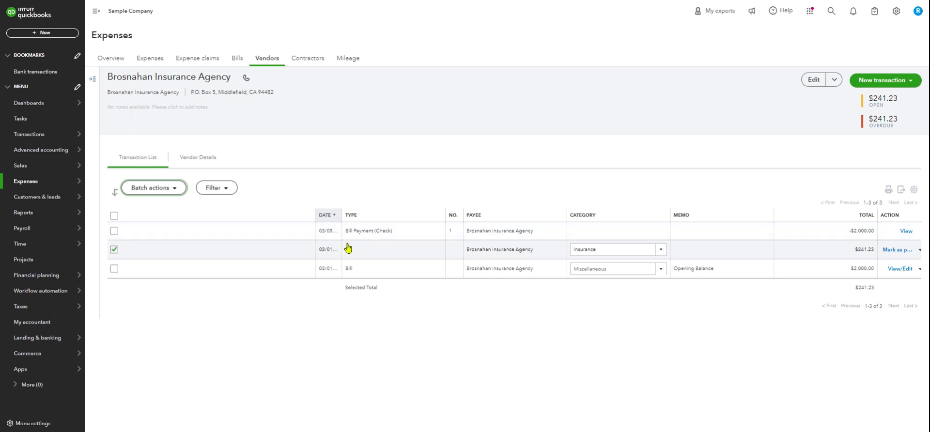
# - Add the bill payment (check) to the selected Insurance bill and check which batch actions are available for both
pyautogui.click(115, 231)
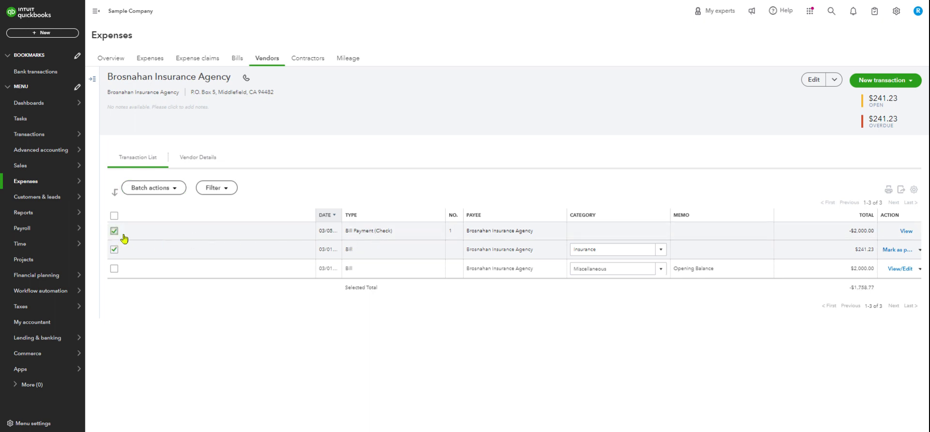
pyautogui.click(173, 189)
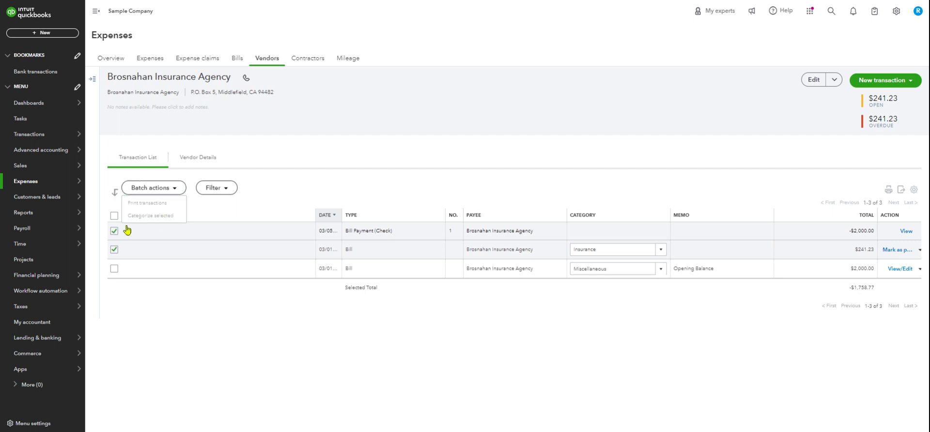
pyautogui.click(198, 204)
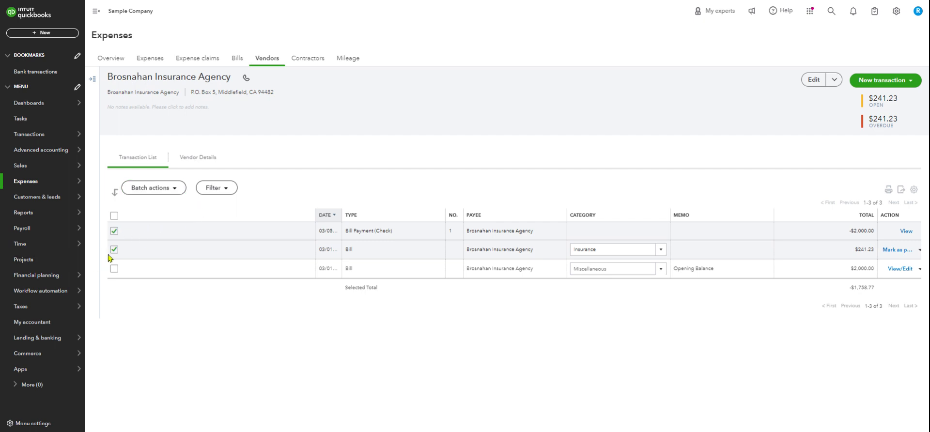
# - Select only the vendor's two bills, categorize both in one batch as Legal & Professional Fees:Accounting, and check the resulting category
pyautogui.click(120, 231)
pyautogui.click(116, 250)
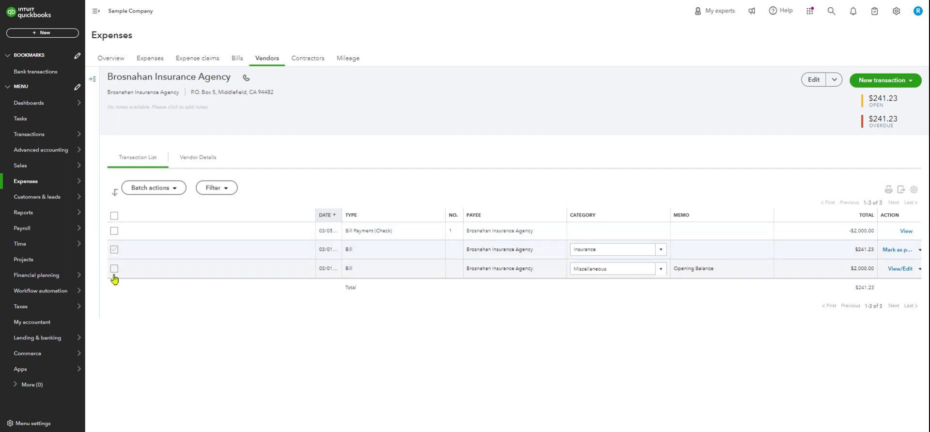
pyautogui.click(115, 269)
pyautogui.click(177, 193)
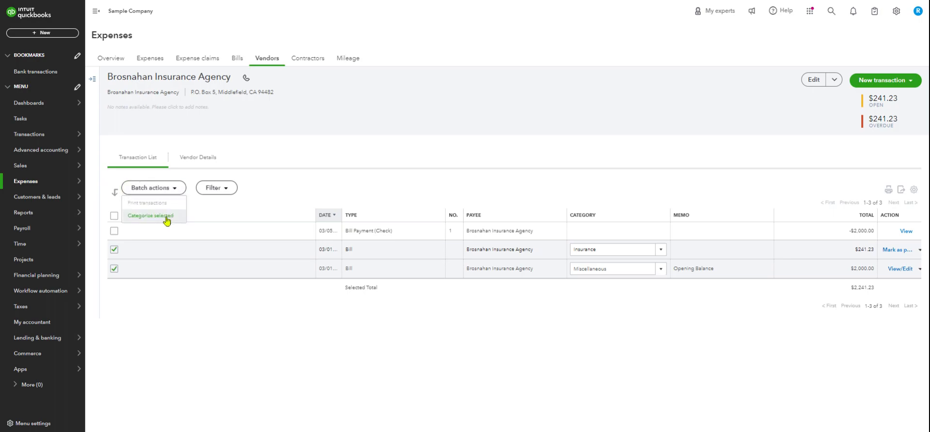
pyautogui.click(167, 220)
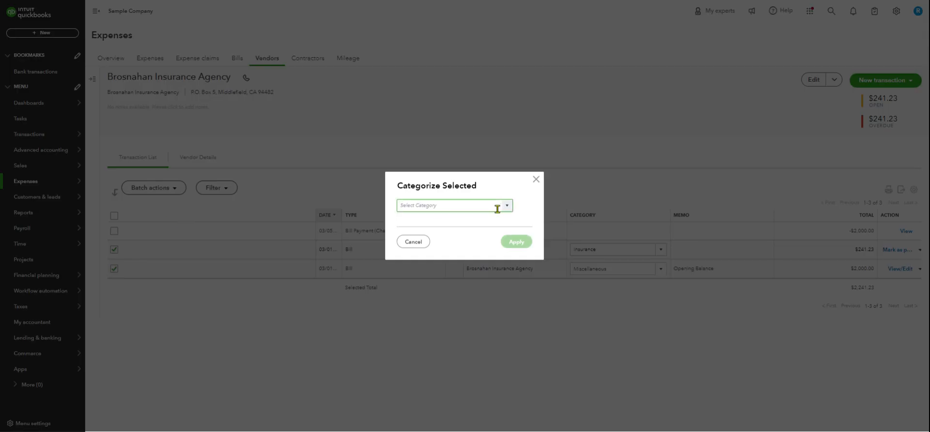
pyautogui.write('Profess')
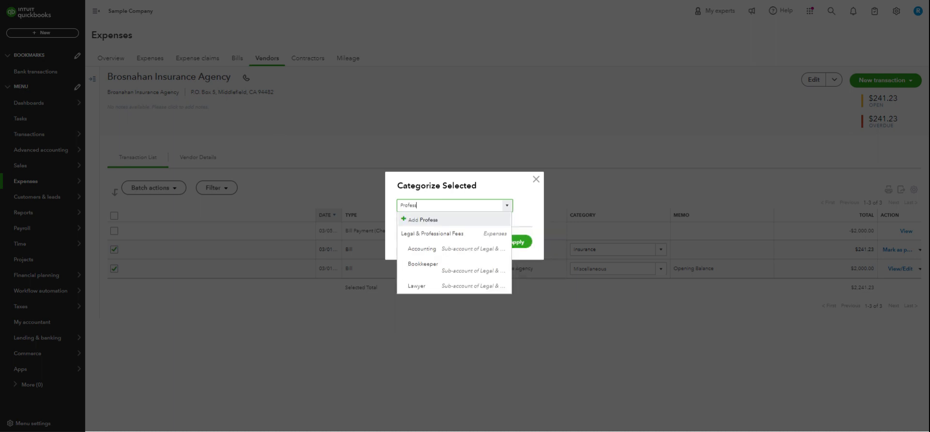
pyautogui.click(446, 248)
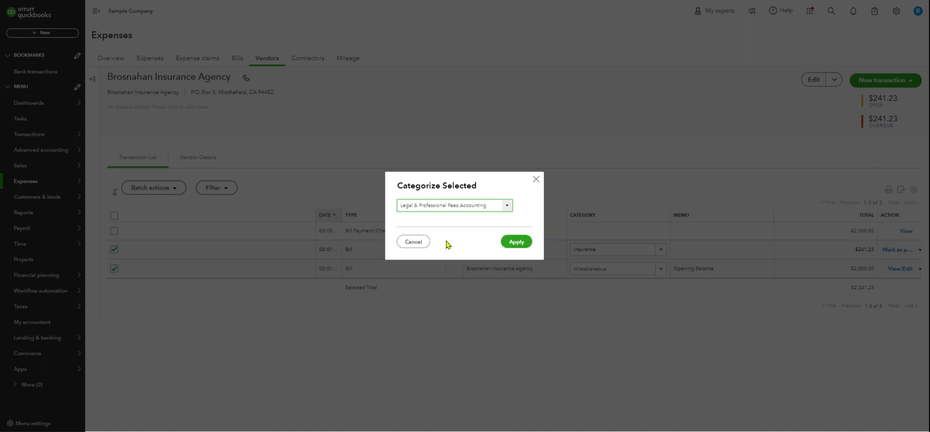
pyautogui.click(517, 241)
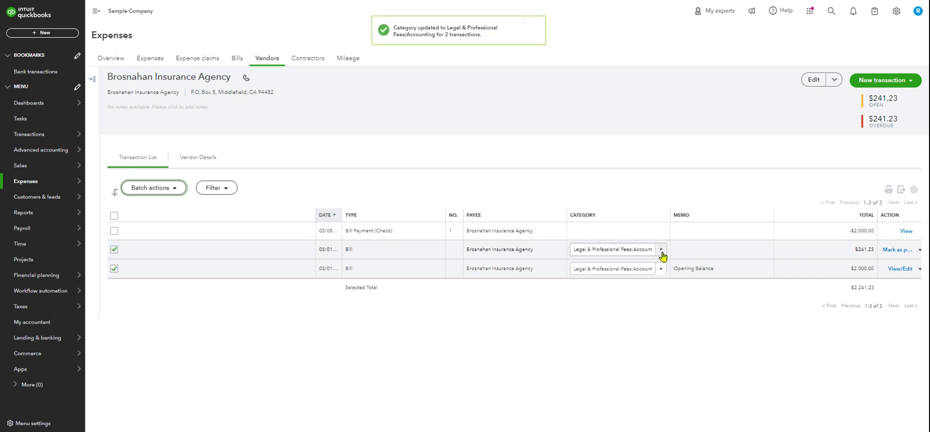
pyautogui.click(662, 252)
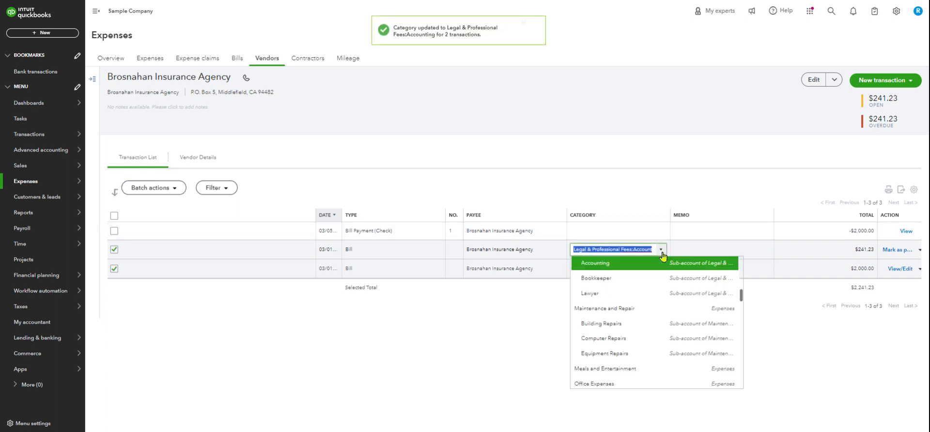
pyautogui.click(654, 103)
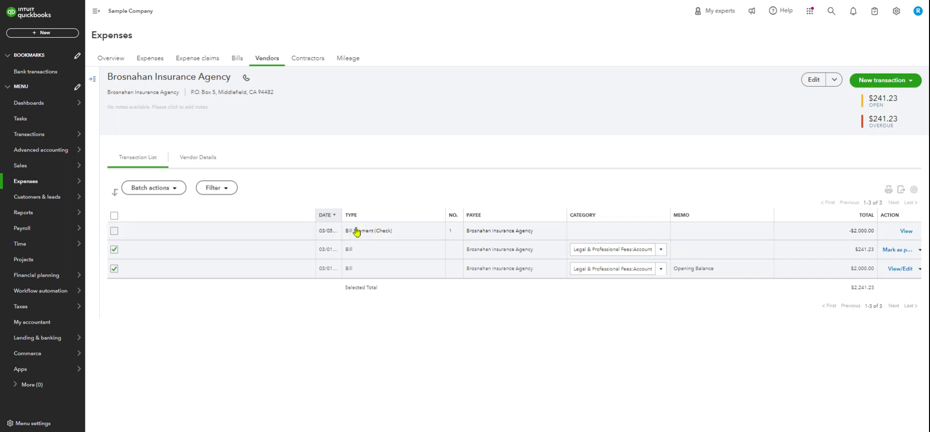
# - Open the bill payment (check), follow it to its linked 03/01/2024 bill, review the bill's category details, and close it
pyautogui.scroll(-1, 363, 234)
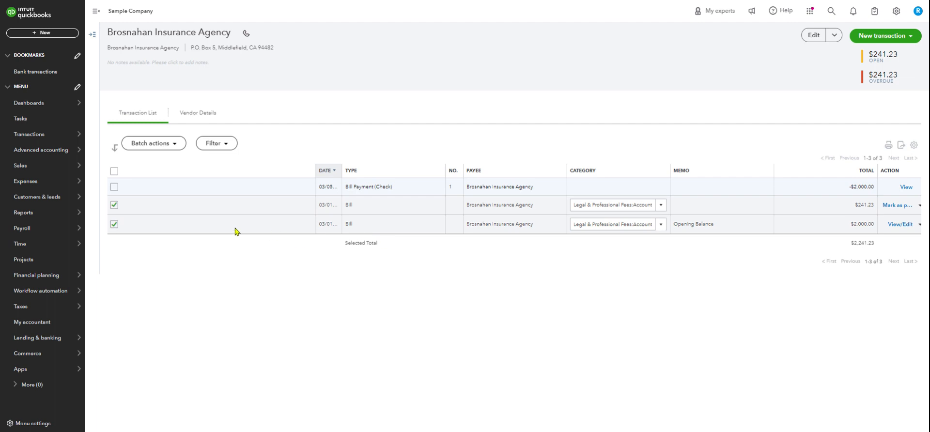
pyautogui.click(175, 190)
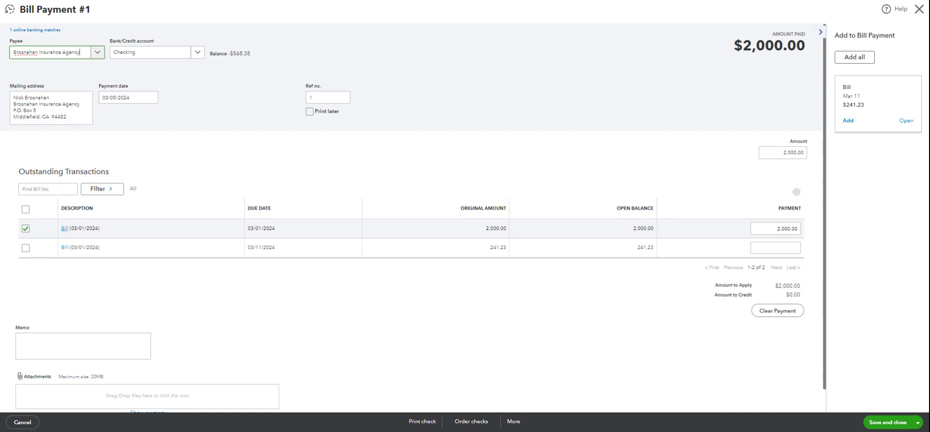
pyautogui.click(64, 228)
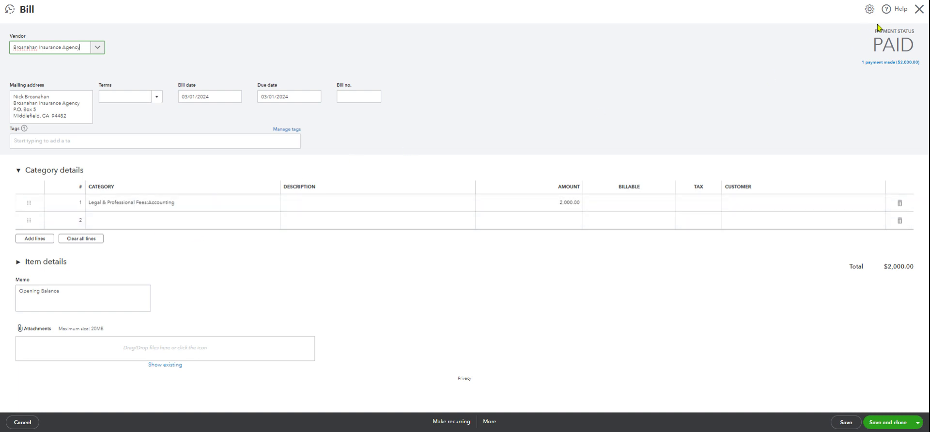
pyautogui.click(920, 11)
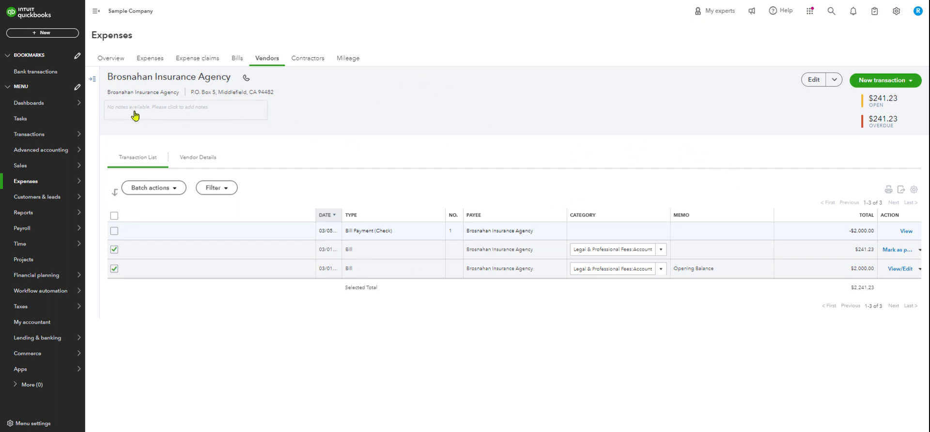
# - Open the Reclassify Transactions tool and list the transactions of the Design income account
pyautogui.click(896, 11)
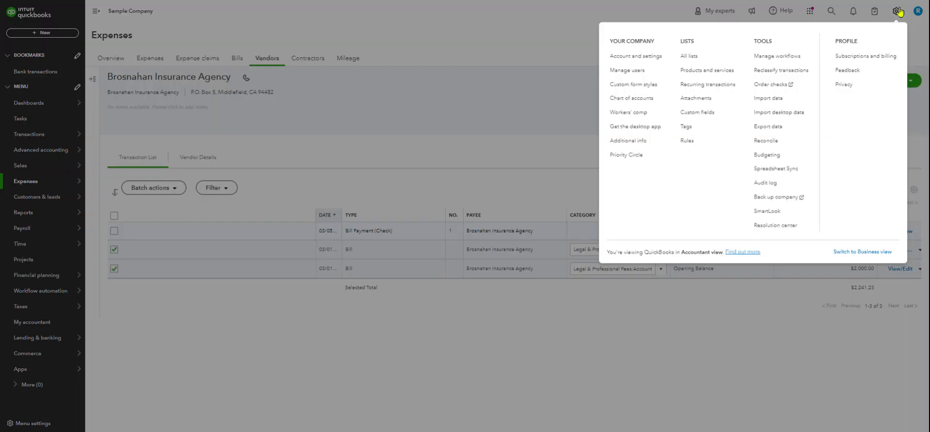
pyautogui.click(781, 73)
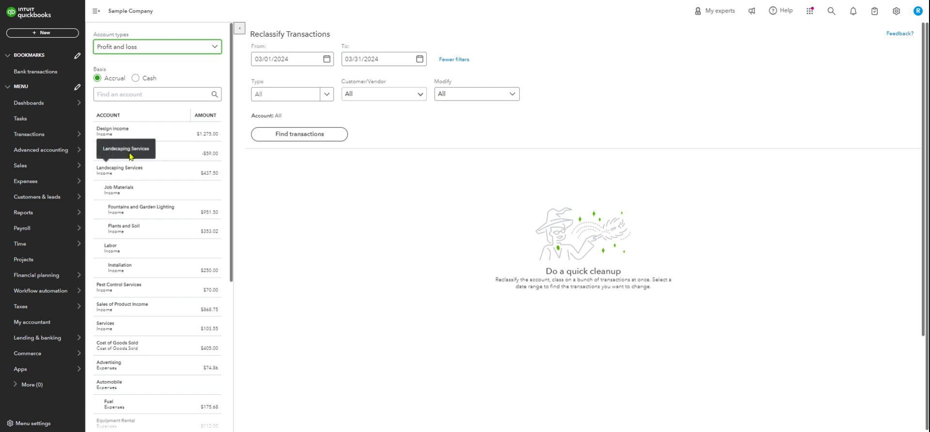
pyautogui.click(173, 136)
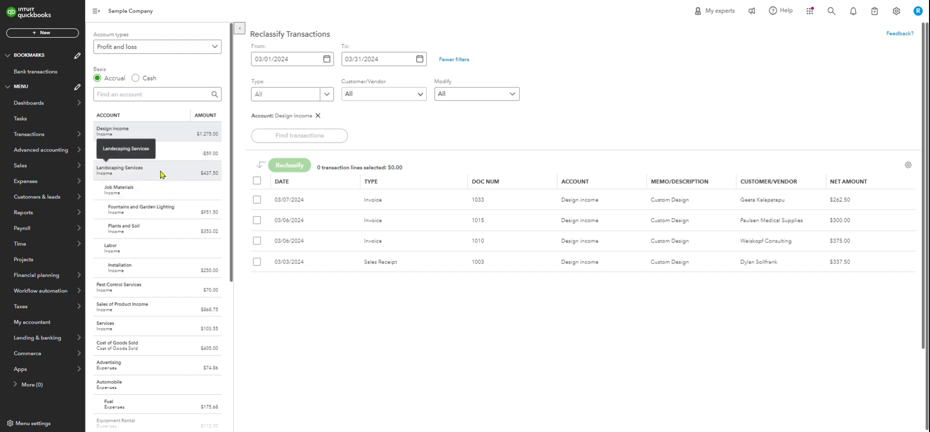
# - Try to reclassify the 03/03/2024 sales receipt to a Landscaping Services sub-account, and clear the selection
pyautogui.click(257, 263)
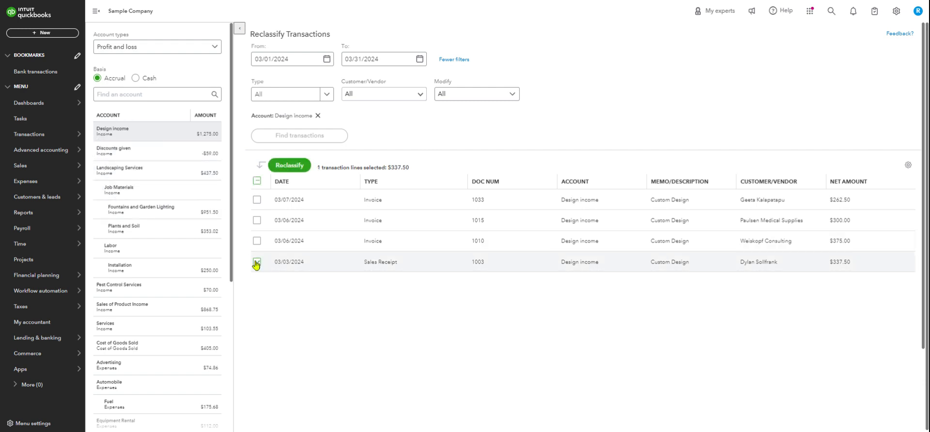
pyautogui.click(291, 166)
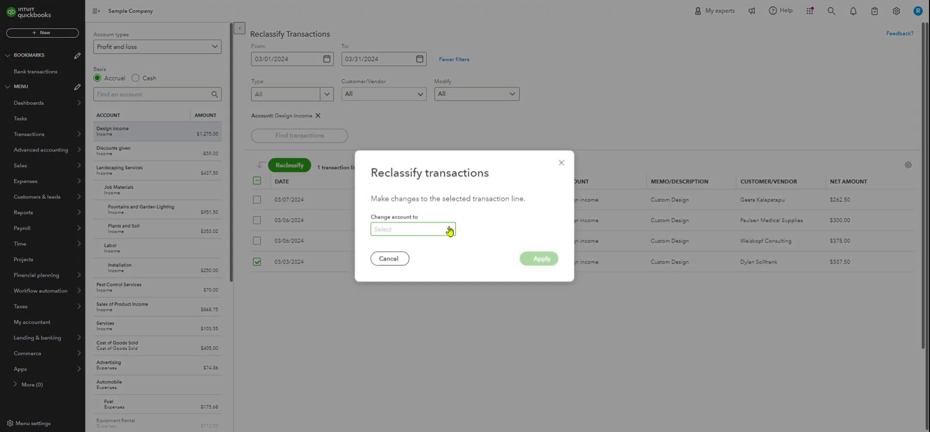
pyautogui.click(447, 231)
pyautogui.click(430, 202)
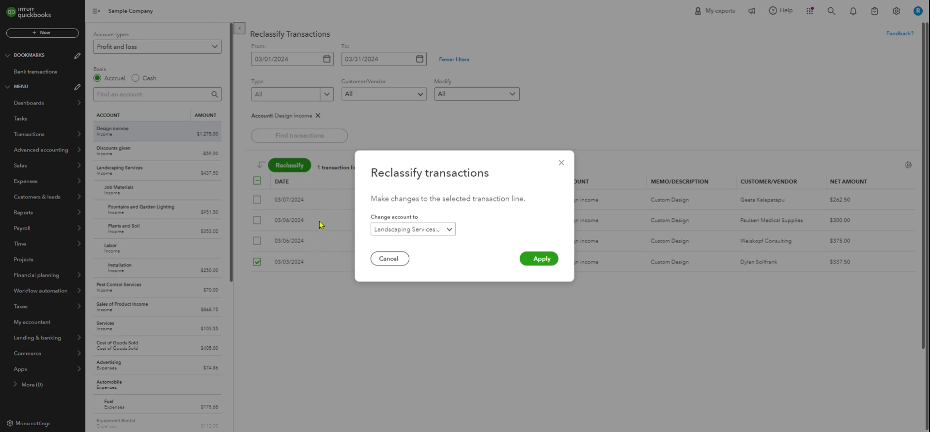
pyautogui.click(539, 260)
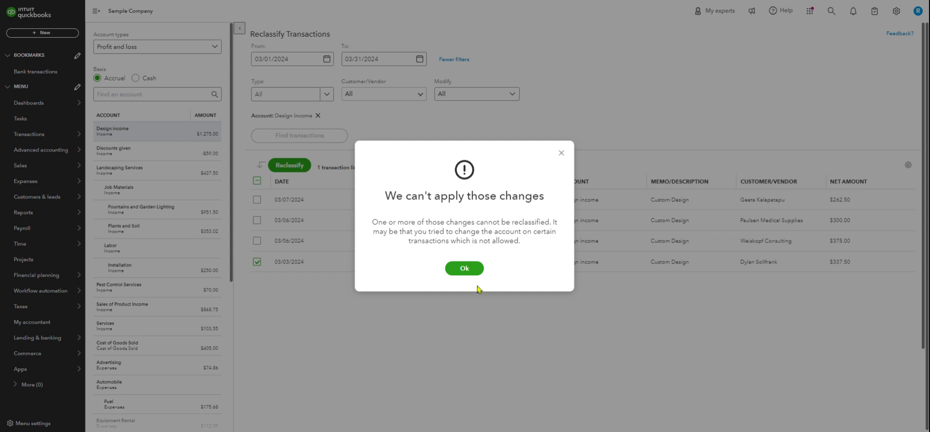
pyautogui.click(471, 268)
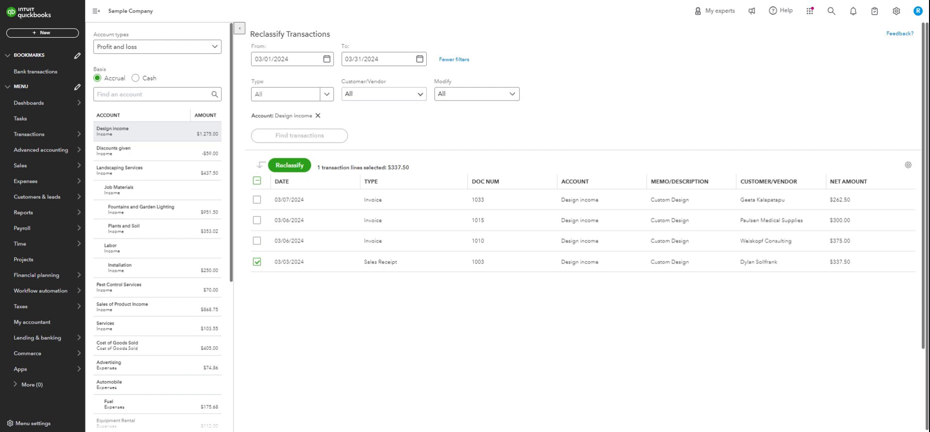
pyautogui.click(257, 263)
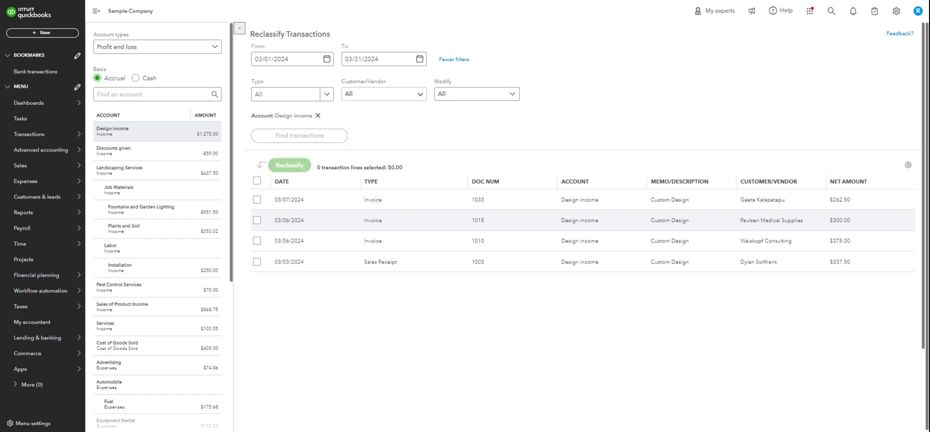
# - View the Checking account's categorized bank transactions and sort them by amount, largest first
pyautogui.moveTo(24, 156)
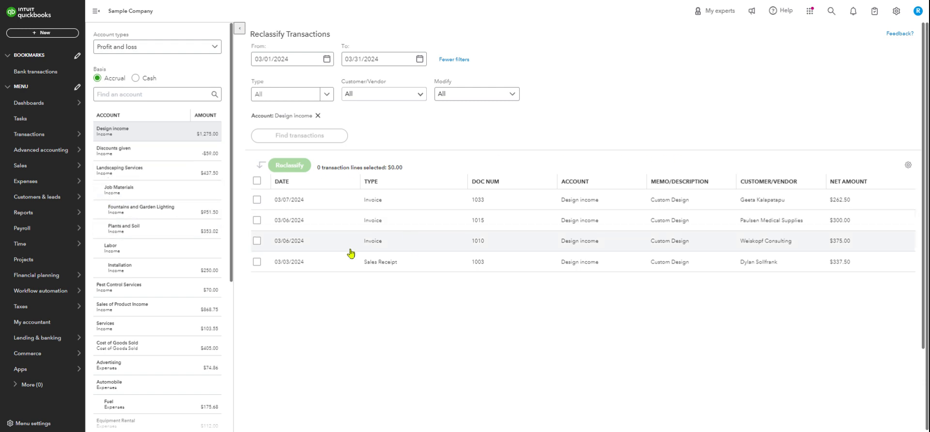
pyautogui.moveTo(49, 136)
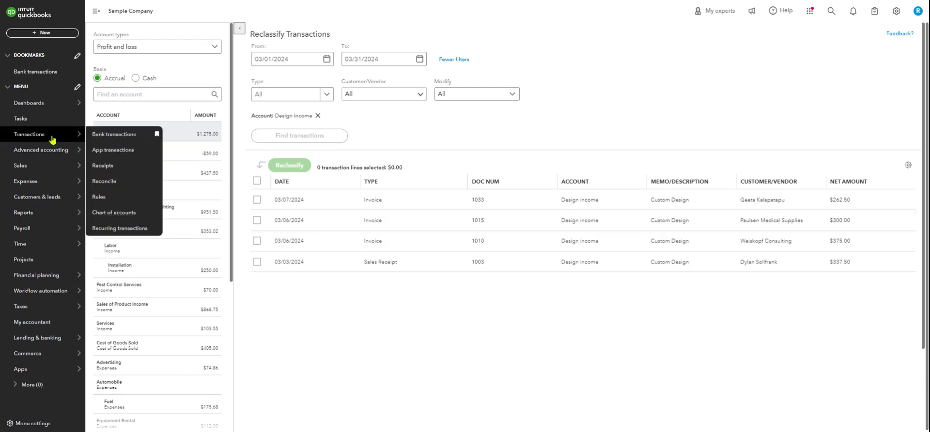
pyautogui.click(116, 137)
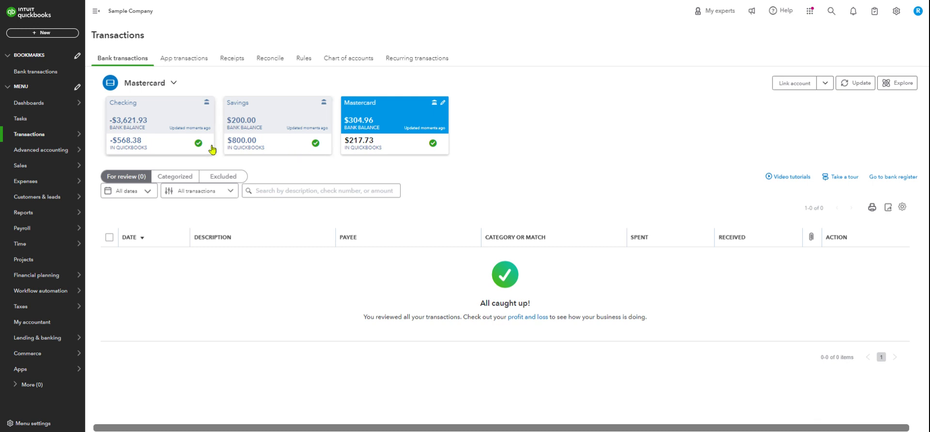
pyautogui.click(164, 150)
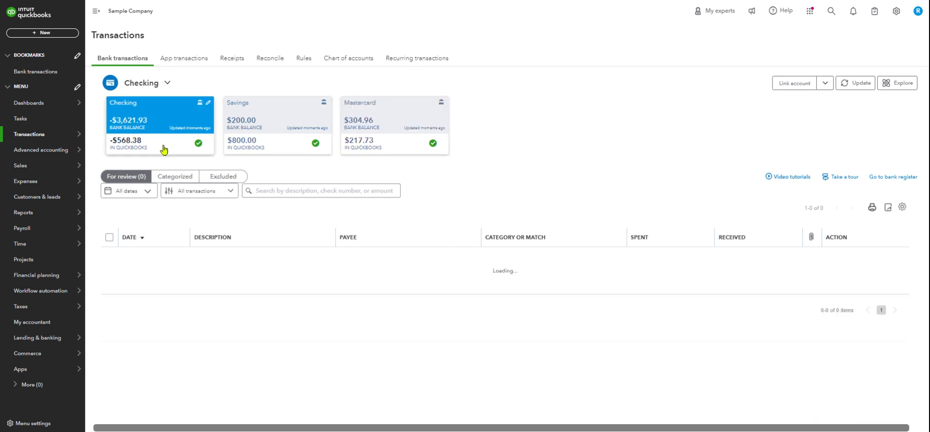
pyautogui.click(184, 181)
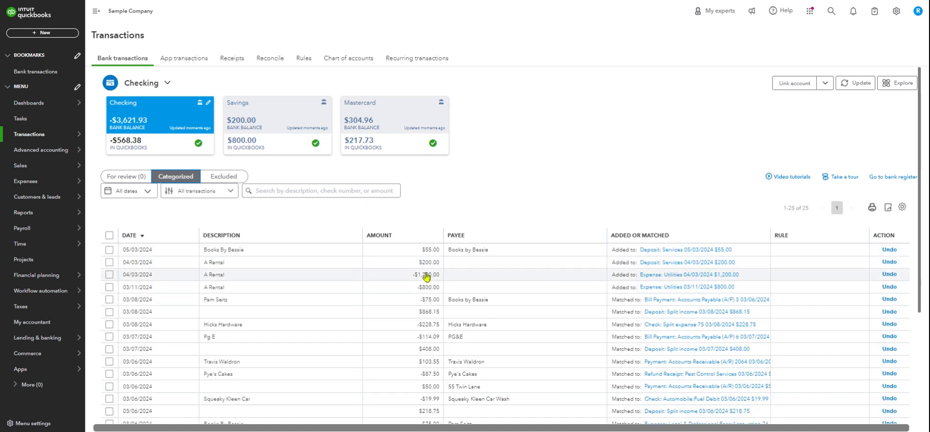
pyautogui.click(384, 236)
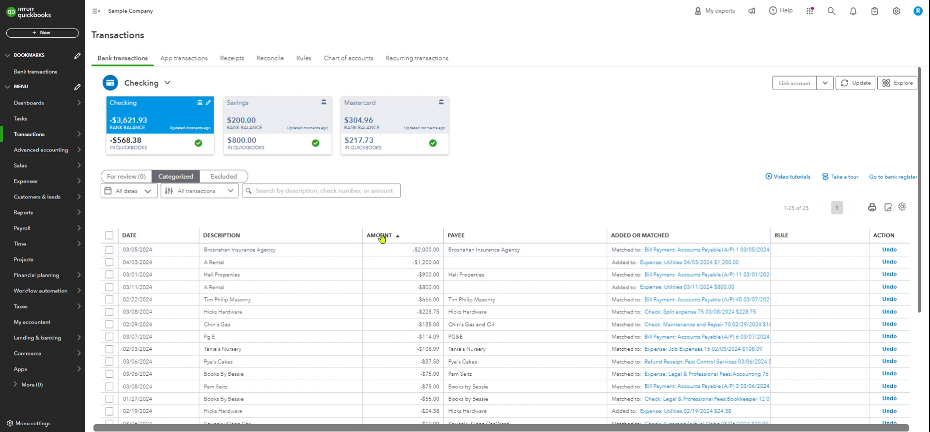
pyautogui.click(383, 238)
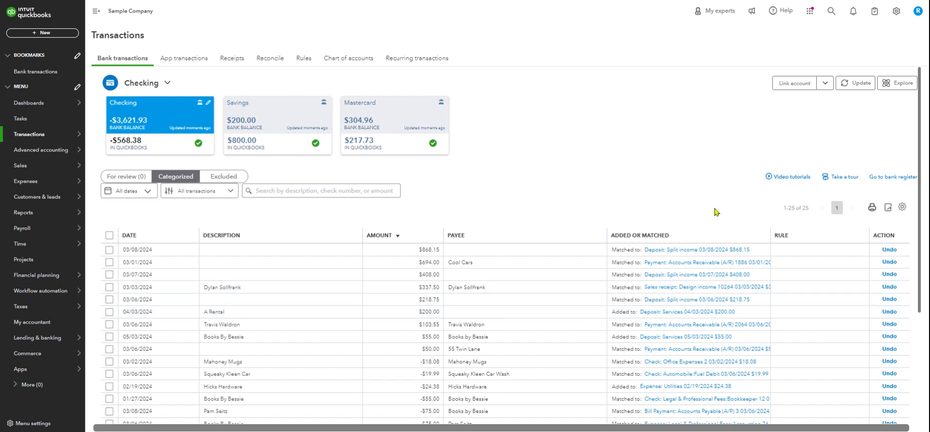
# - Reopen the Reclassify Transactions tool and review the transactions of the Services, Installation, Design income and Landscaping Services accounts
pyautogui.click(897, 14)
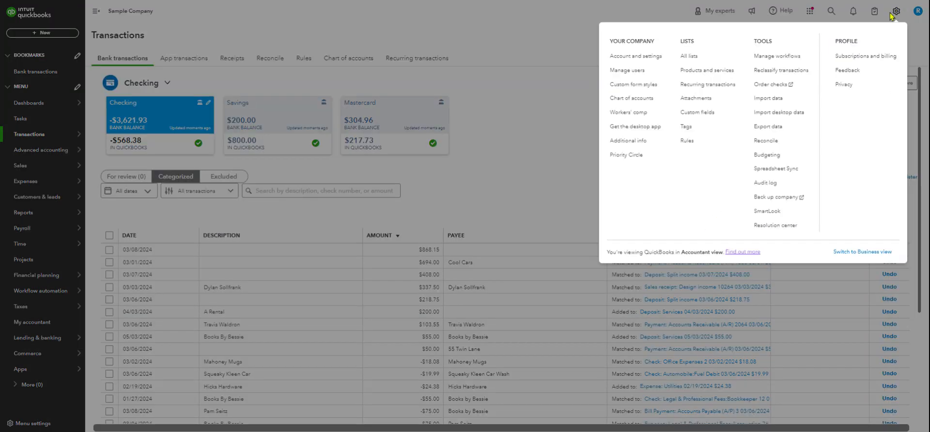
pyautogui.click(782, 71)
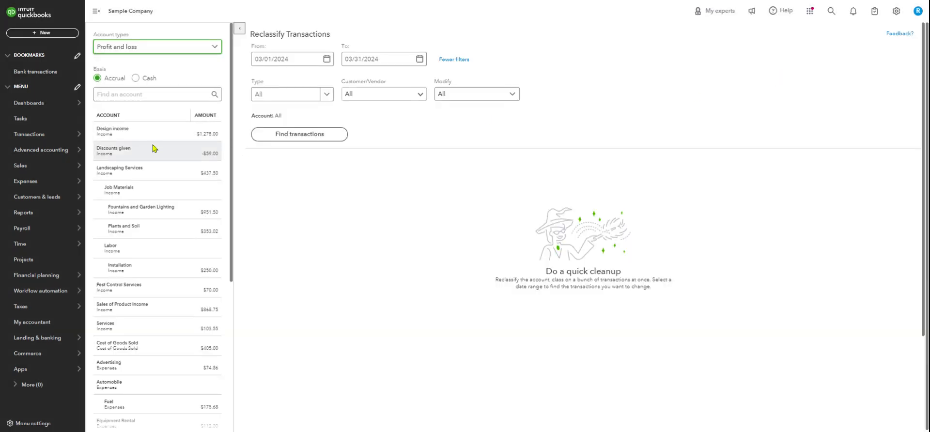
pyautogui.click(147, 95)
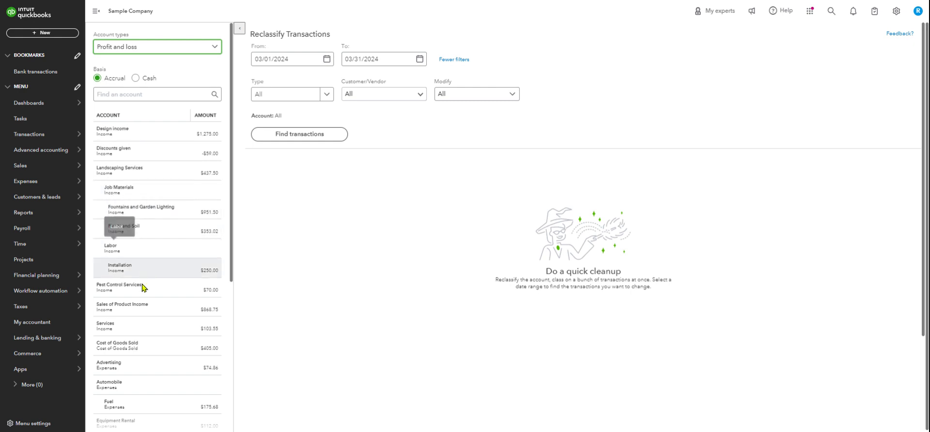
pyautogui.click(136, 330)
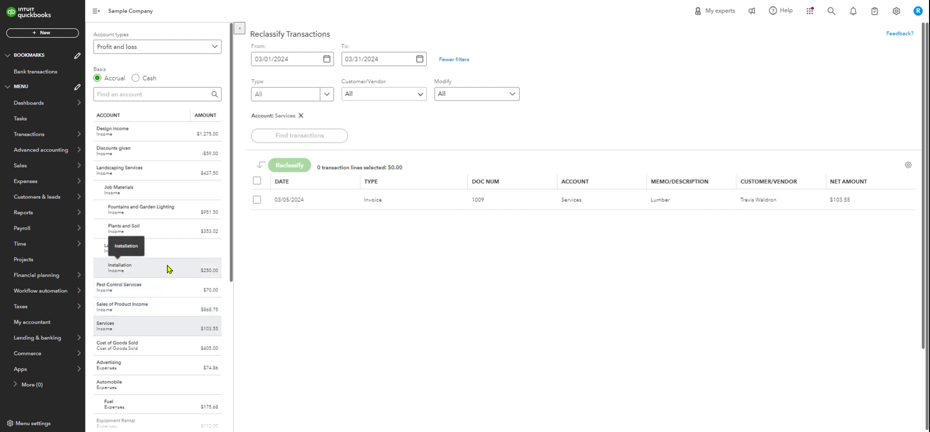
pyautogui.click(133, 273)
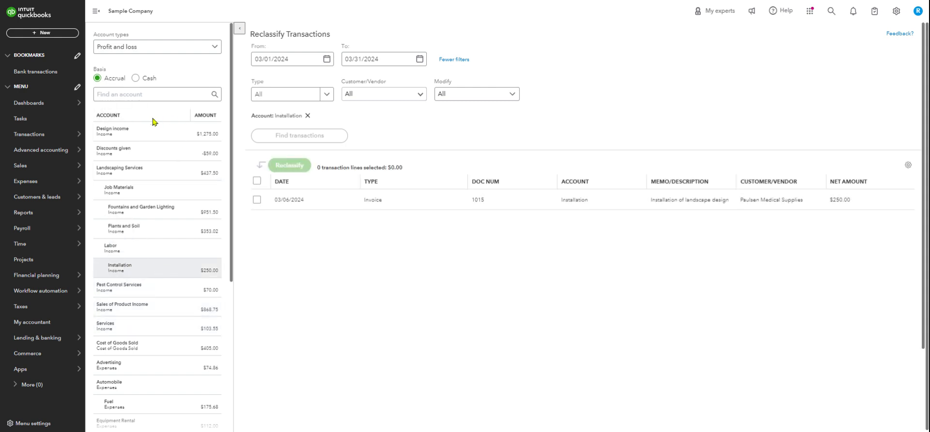
pyautogui.click(147, 134)
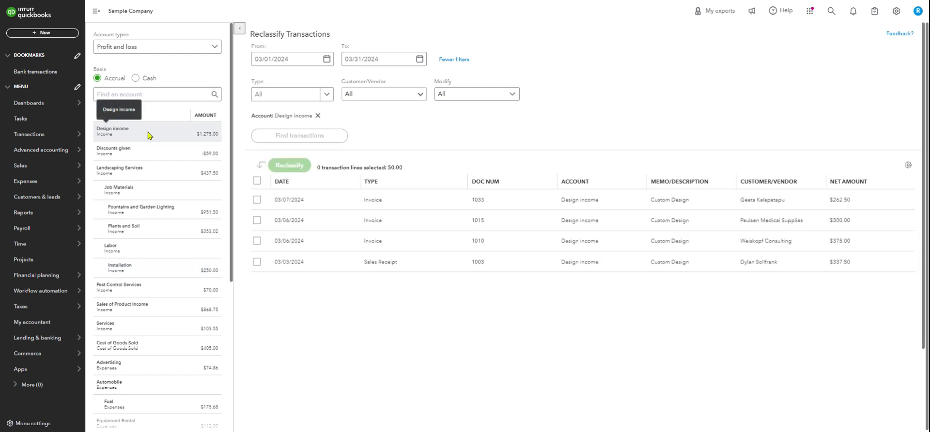
pyautogui.click(150, 180)
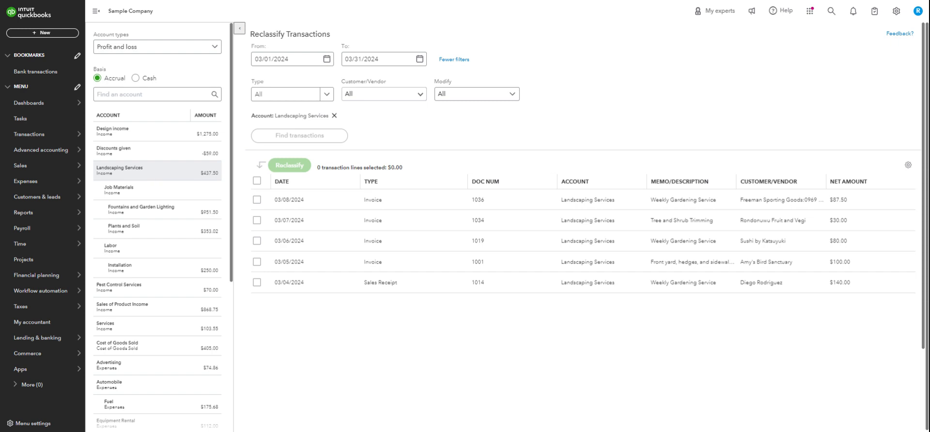
# - List the transactions of the Fountains and Garden Lighting account and of the Plants and Soil account
pyautogui.click(146, 213)
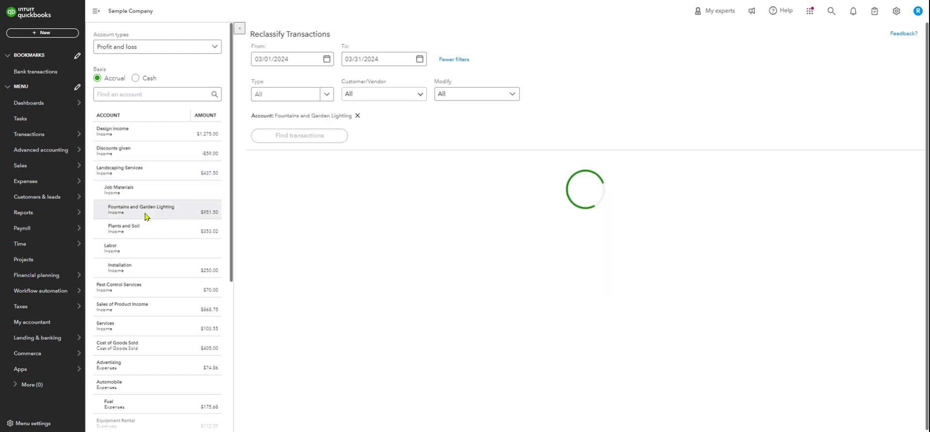
pyautogui.click(151, 232)
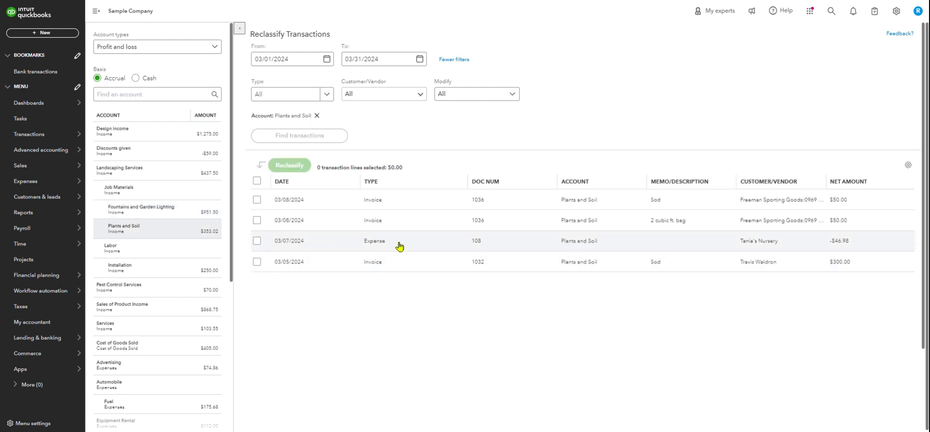
# - Try to reclassify the 03/07/2024 expense in the Plants and Soil account to the Plants and Soil sub-account under Landscaping Services, Job Materials
pyautogui.click(258, 242)
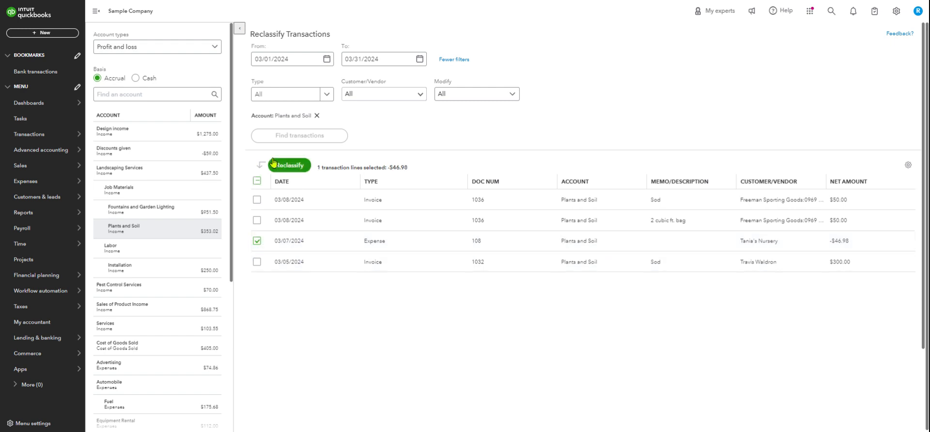
pyautogui.click(291, 166)
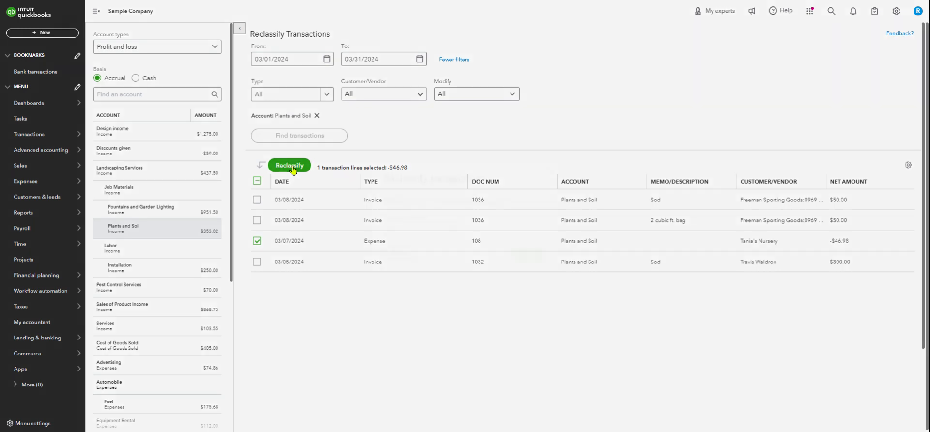
pyautogui.click(449, 231)
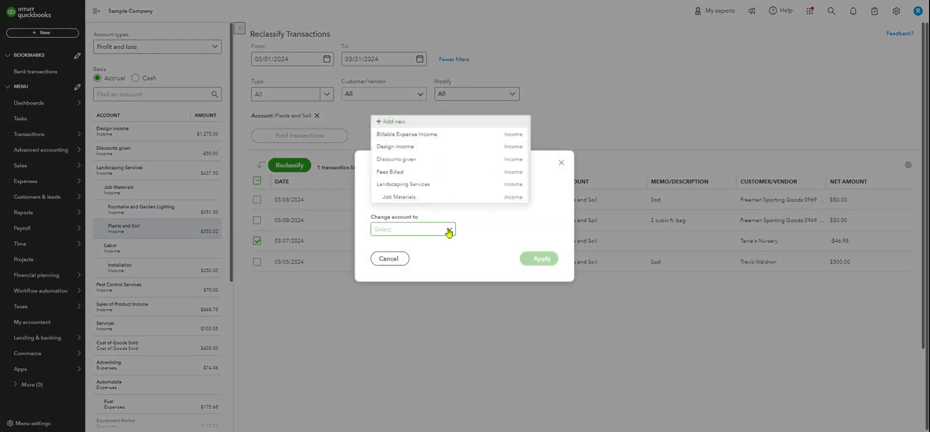
pyautogui.scroll(-3, 499, 161)
pyautogui.scroll(10, 499, 162)
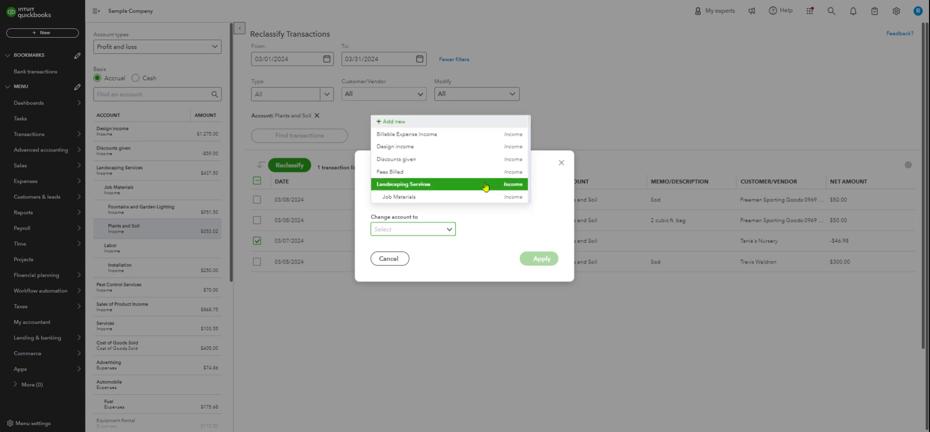
pyautogui.scroll(-3, 478, 184)
pyautogui.scroll(3, 478, 179)
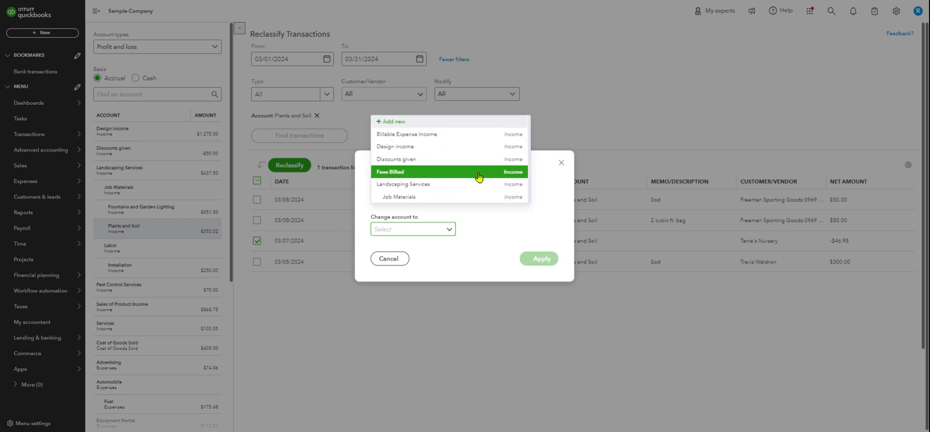
pyautogui.scroll(-1, 477, 182)
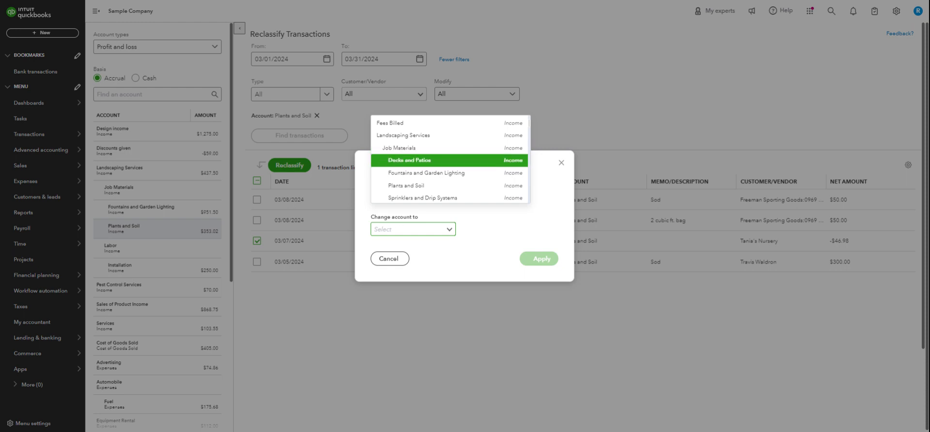
pyautogui.click(443, 188)
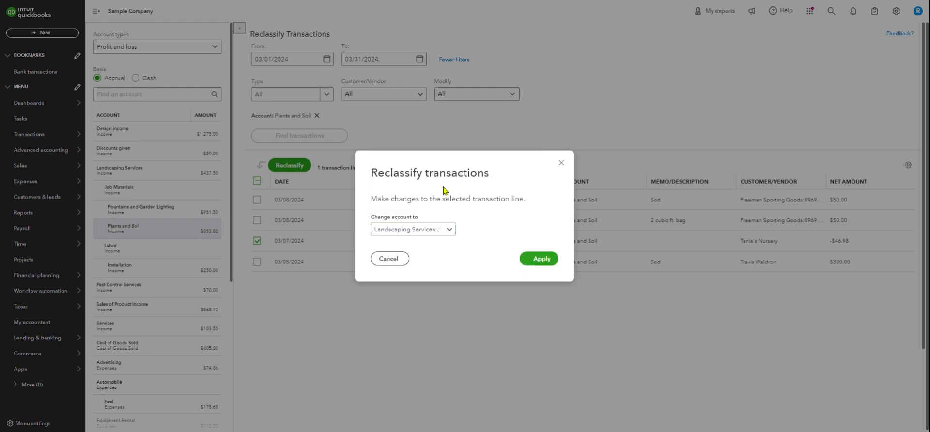
pyautogui.click(540, 259)
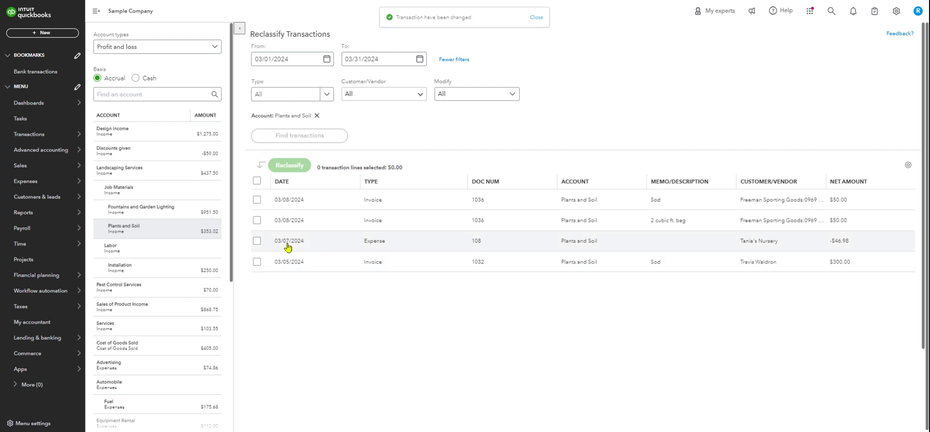
# - Reclassify the 03/07/2024 expense in the Plants and Soil account to the Job Materials account under Landscaping Services
pyautogui.click(257, 241)
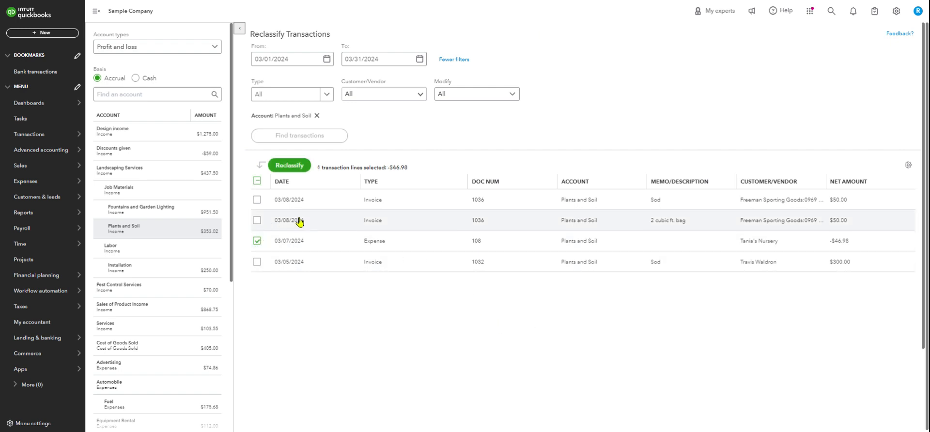
pyautogui.click(298, 165)
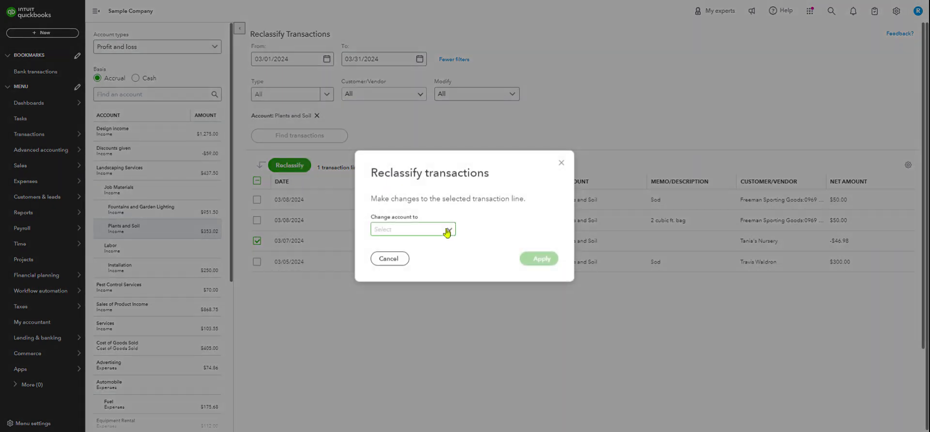
pyautogui.click(447, 232)
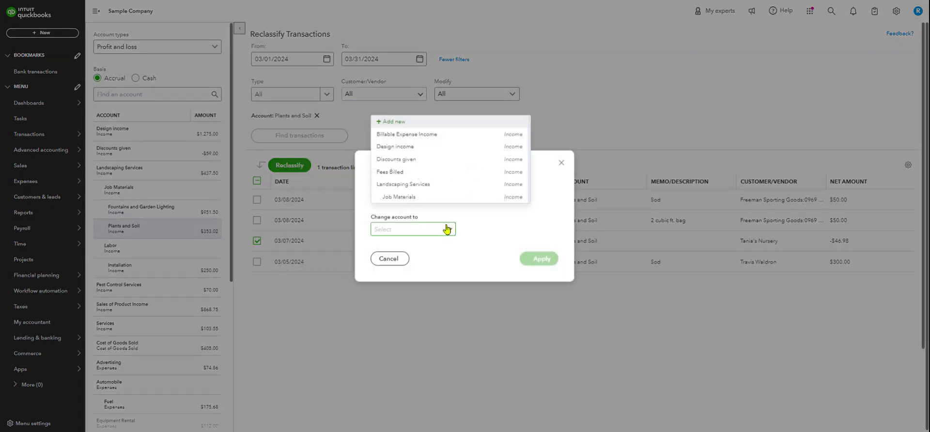
pyautogui.click(445, 199)
pyautogui.click(540, 260)
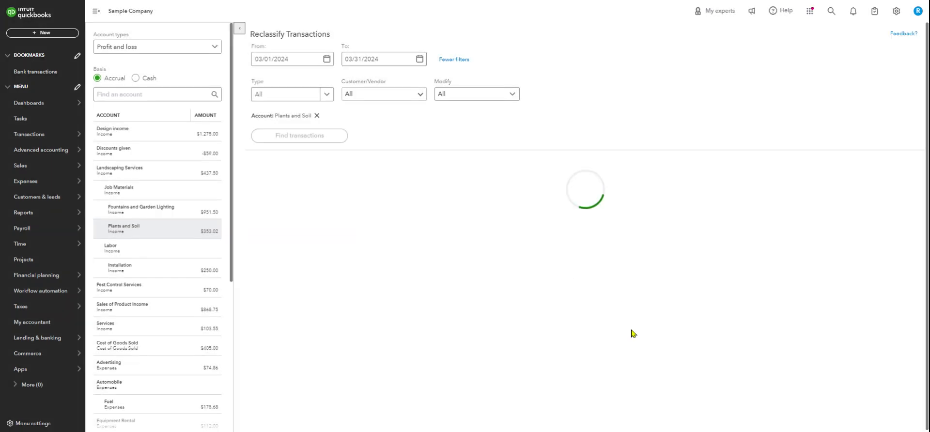